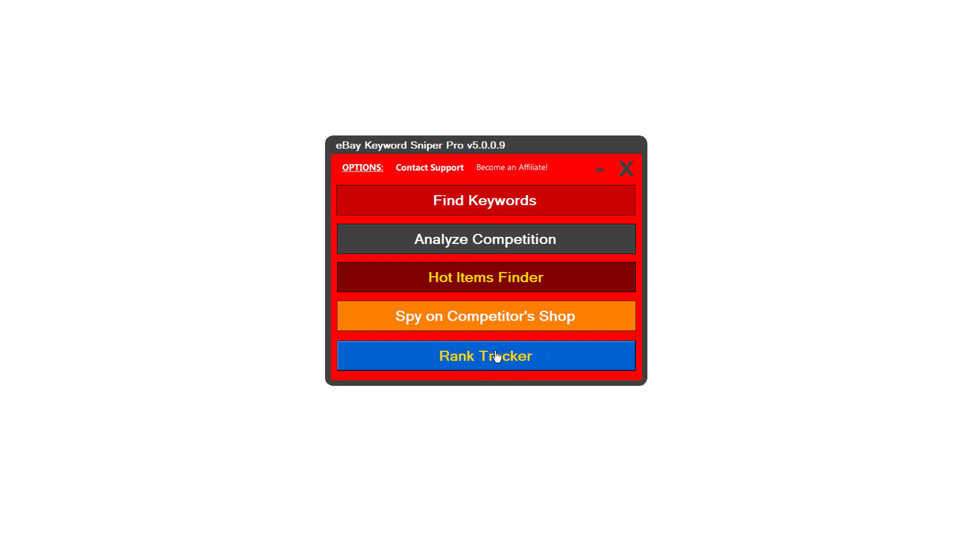
Open the Rank Tracker tool and make the item number field ready for entry.
left_click(461, 356)
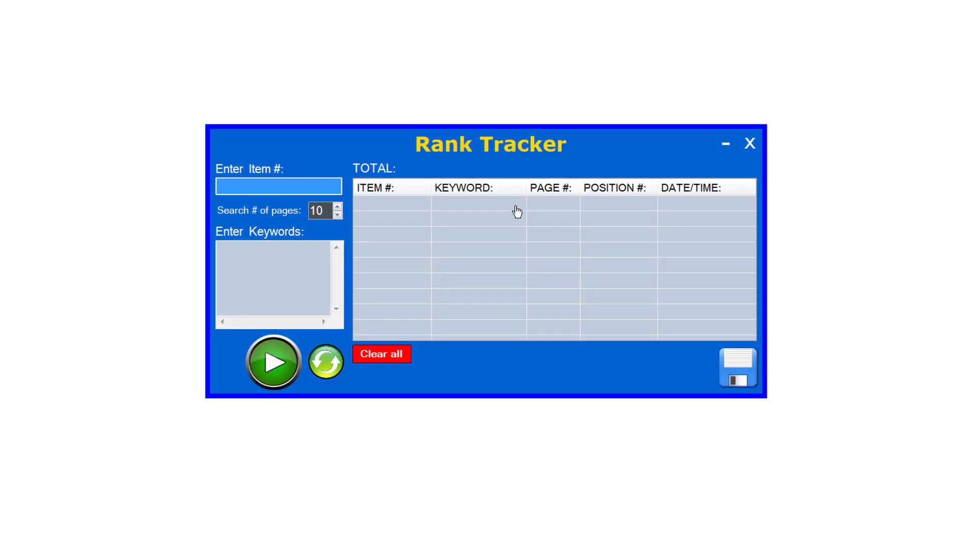
left_click(276, 182)
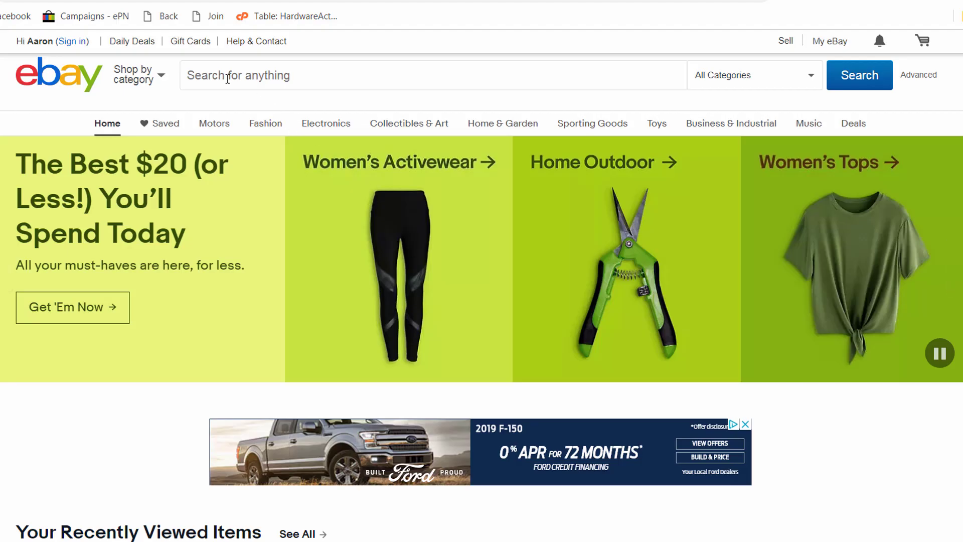
Switch to eBay, search for "fishing" and locate the item number of the 30x Fishing Lures Crankbaits listing.
left_click(227, 79)
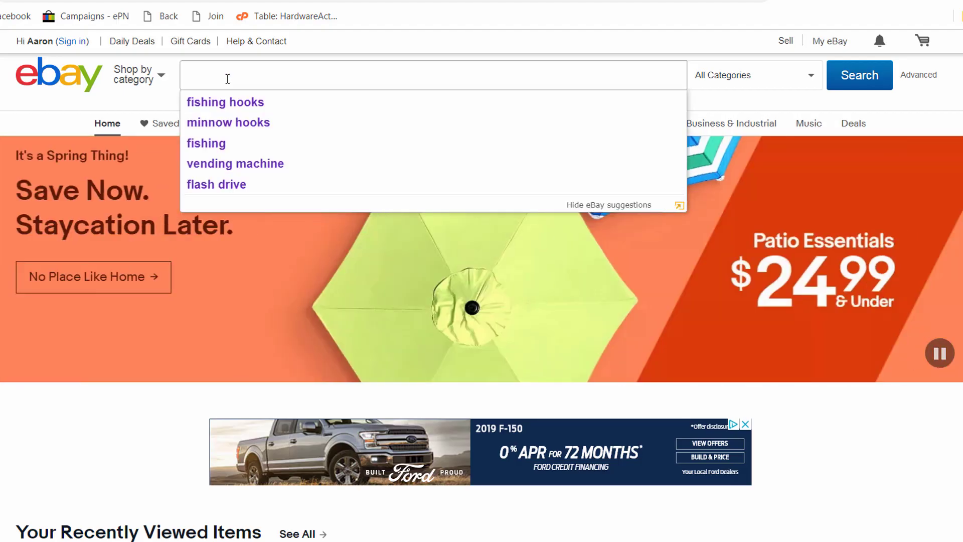
type("fishing")
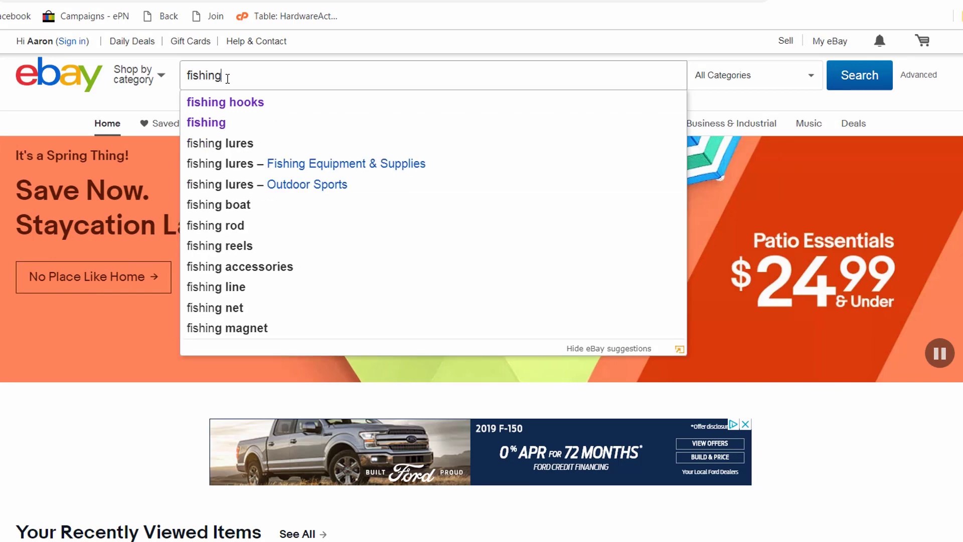
key("Return")
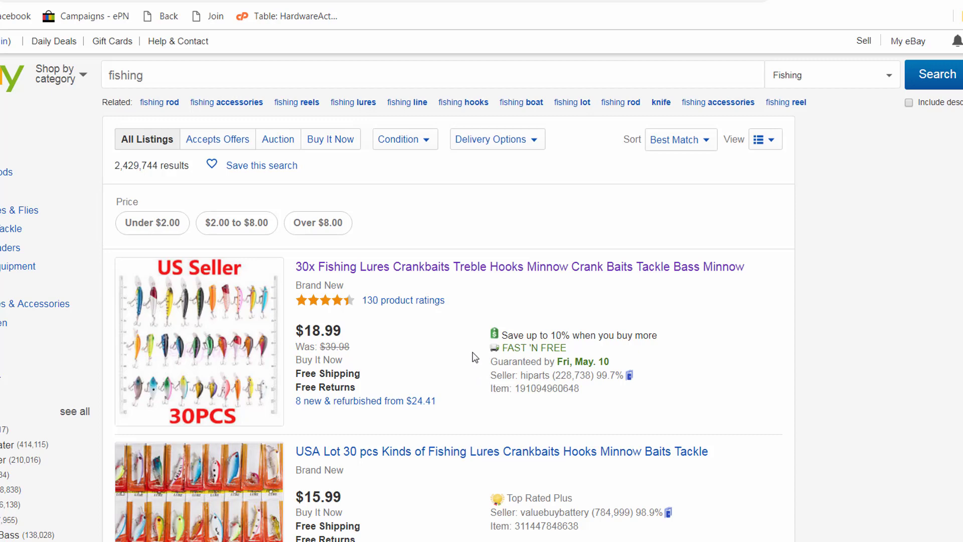
scroll(440, 315, "down", 2)
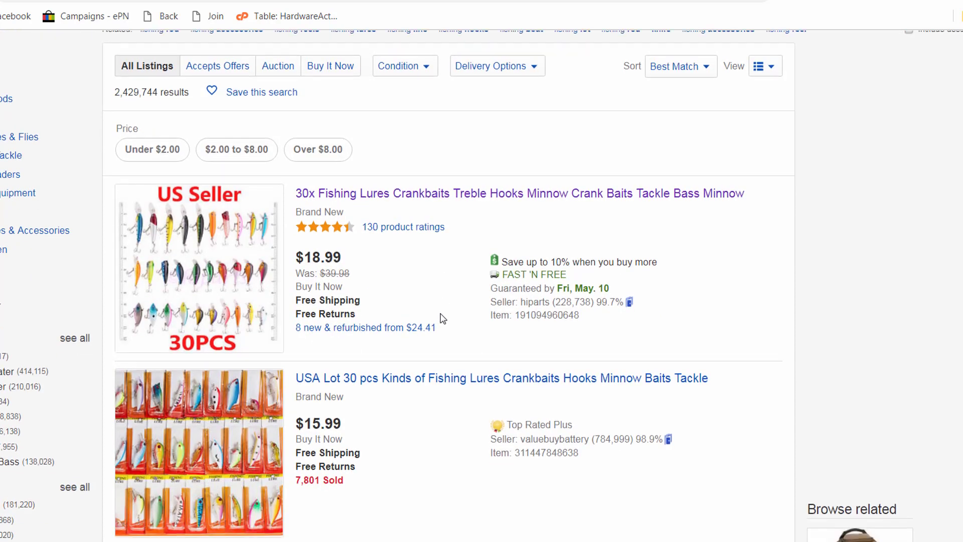
scroll(452, 318, "up", 2)
scroll(458, 318, "down", 2)
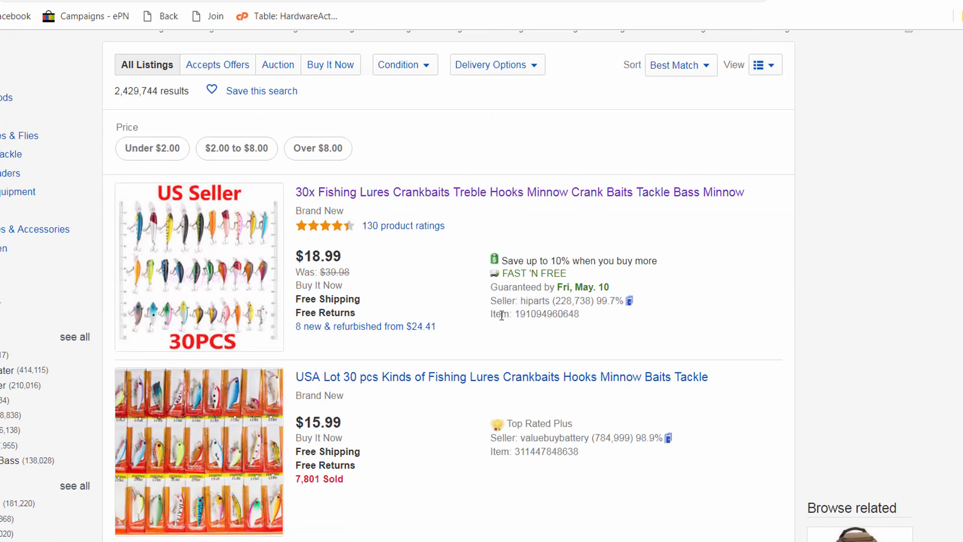
left_click_drag(492, 315, 581, 312)
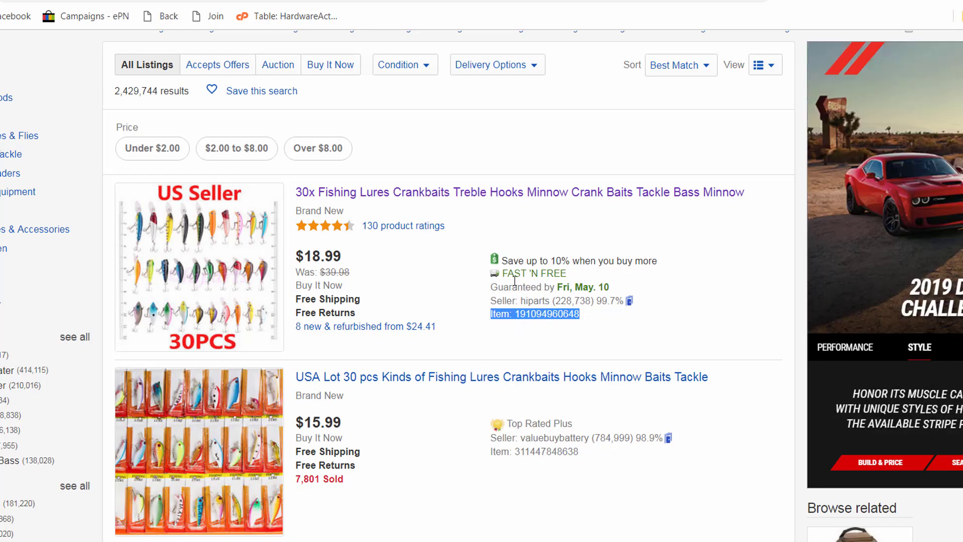
Open the search results view customization and apply it with the item number detail shown and 50 items per page.
scroll(492, 286, "up", 2)
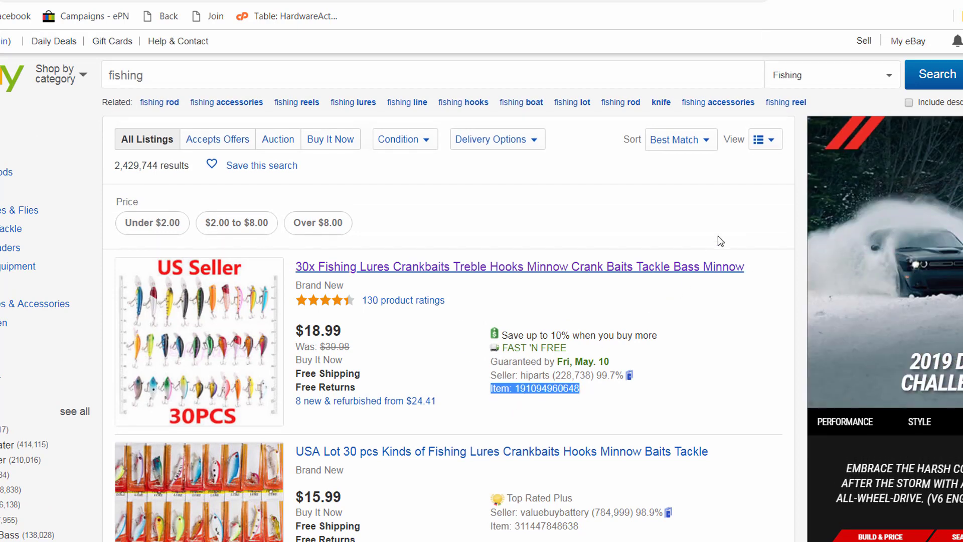
left_click(761, 140)
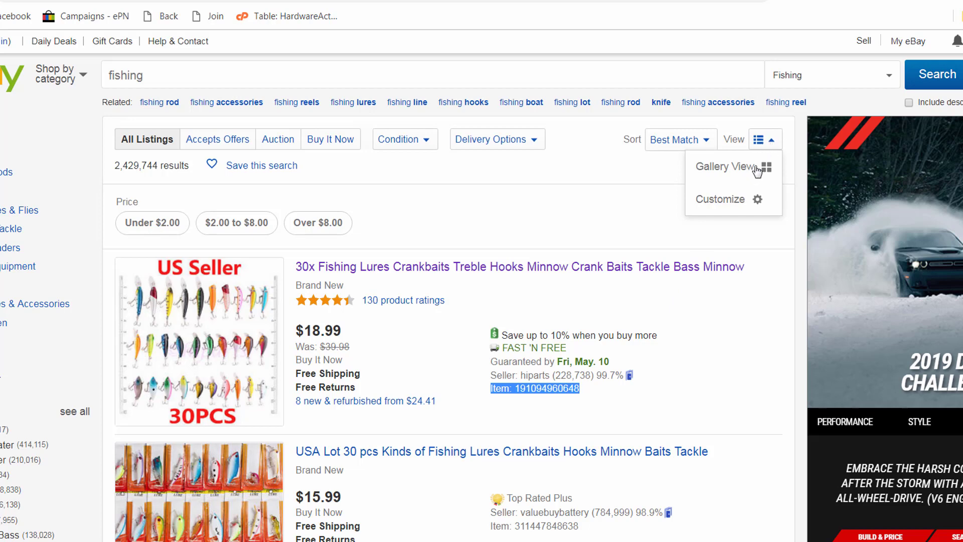
left_click(731, 199)
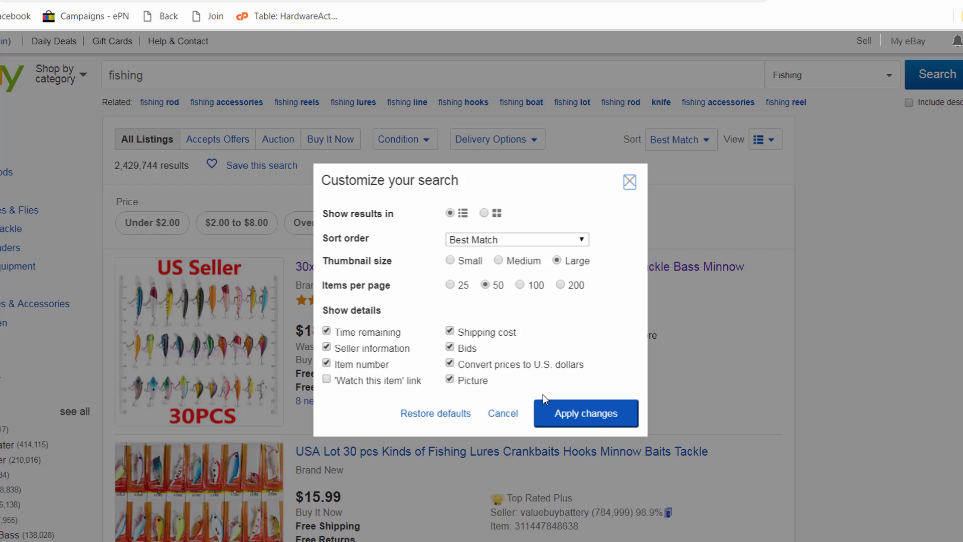
left_click(575, 416)
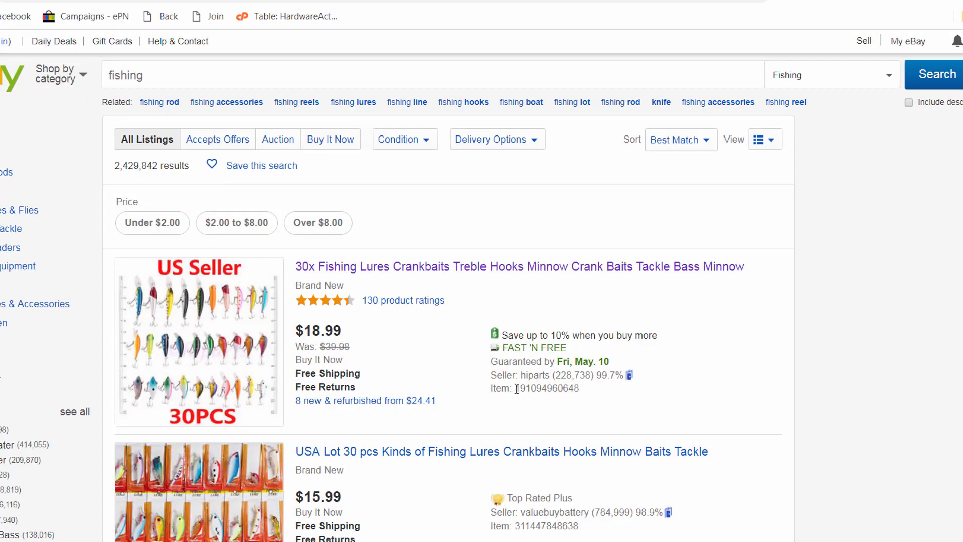
left_click_drag(517, 389, 580, 388)
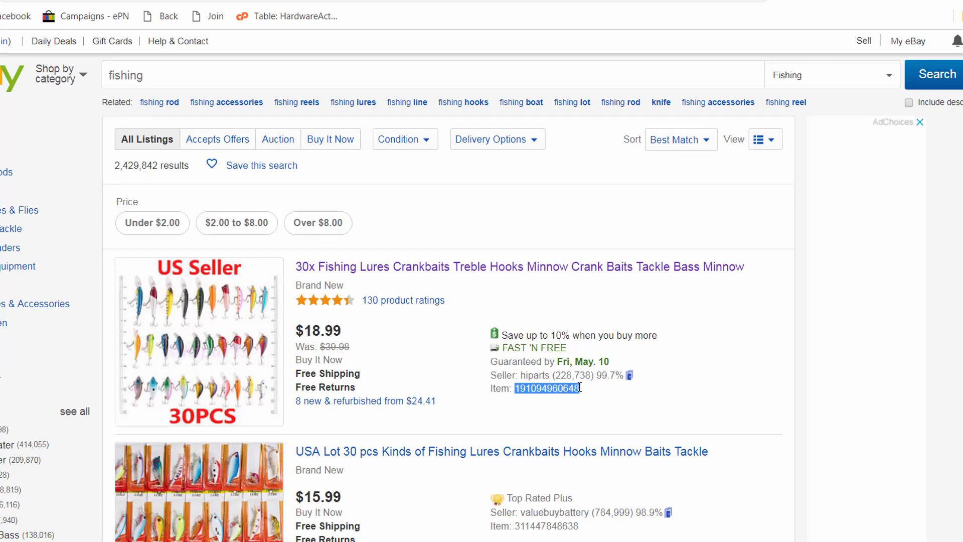
right_click(581, 388)
left_click(611, 400)
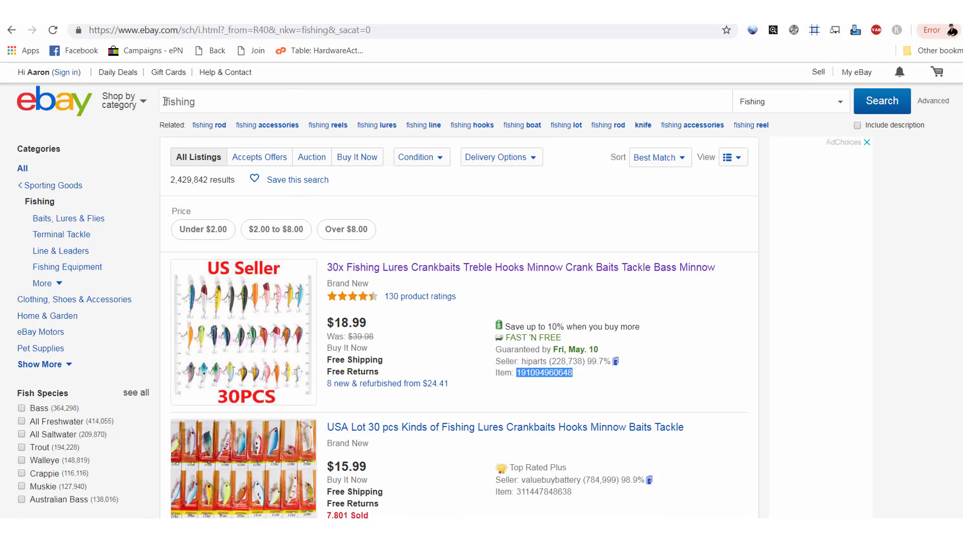
left_click_drag(161, 102, 248, 115)
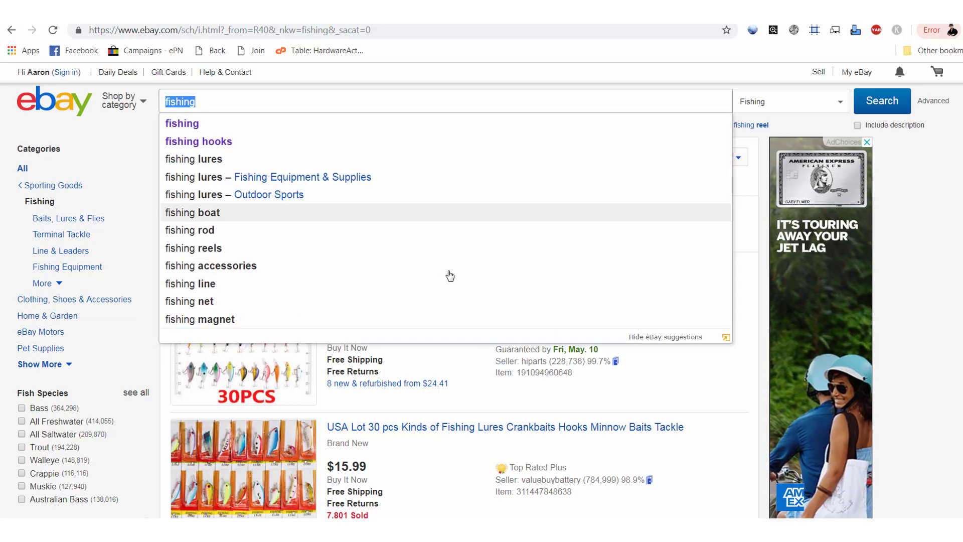
left_click(490, 399)
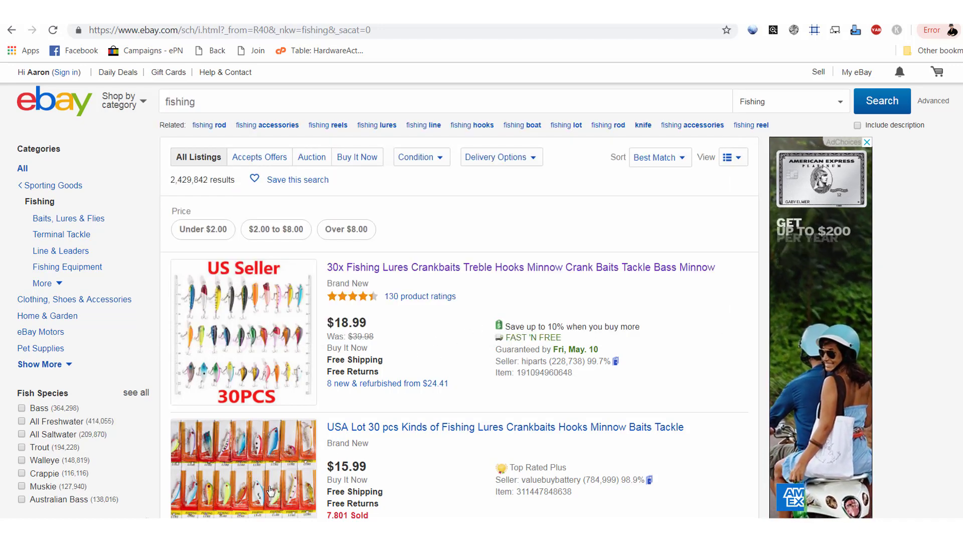
key("alt+Tab")
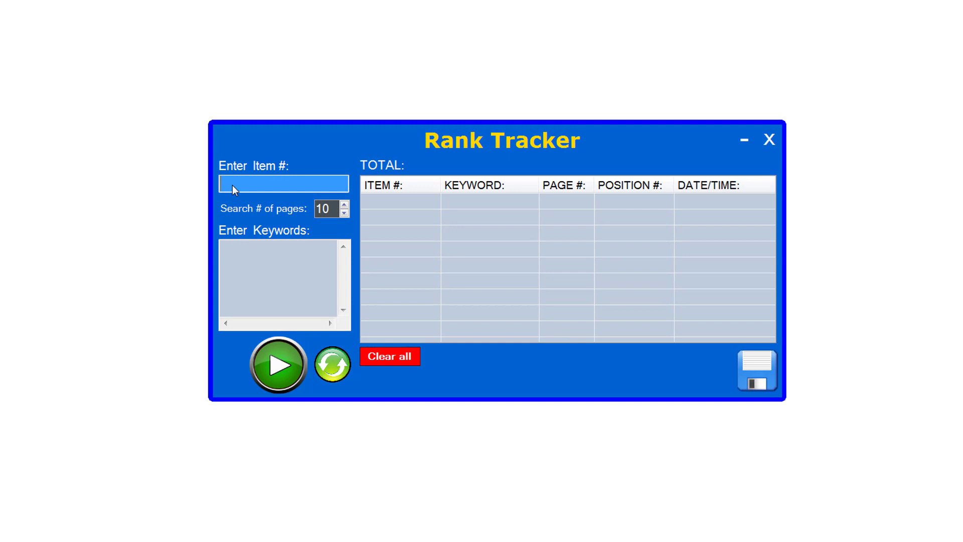
right_click(232, 189)
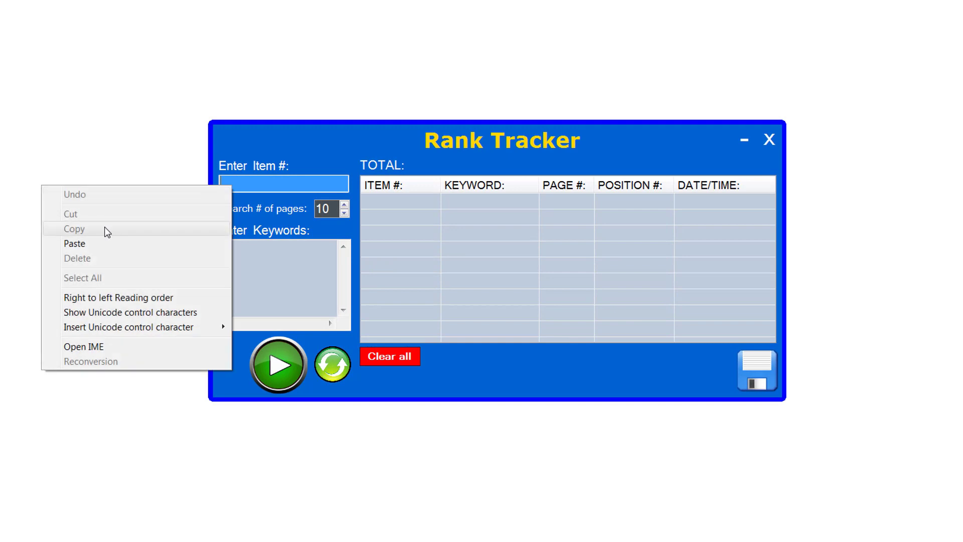
left_click(91, 242)
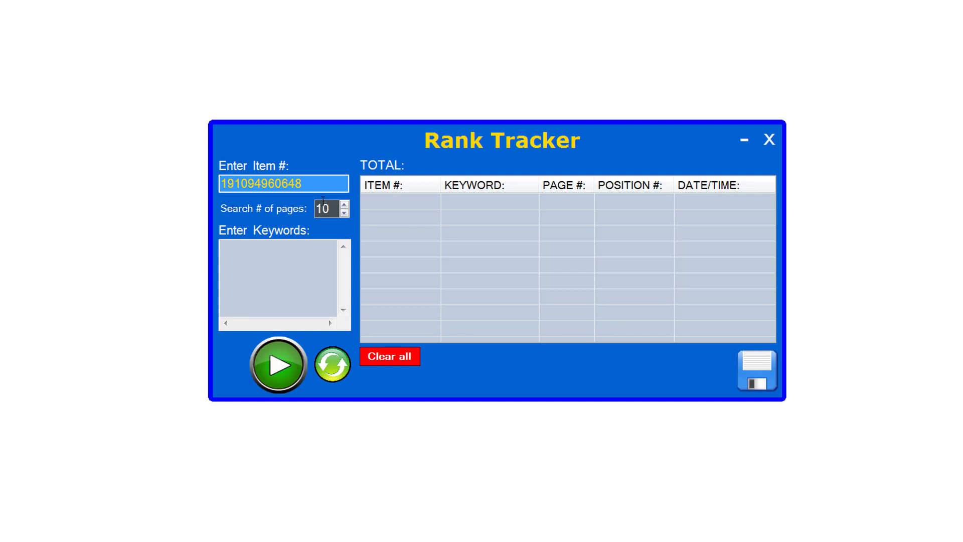
Paste the keyword list: fishing, fishing lures, fishing hooks, bait hooks and minnow hooks.
left_click(296, 263)
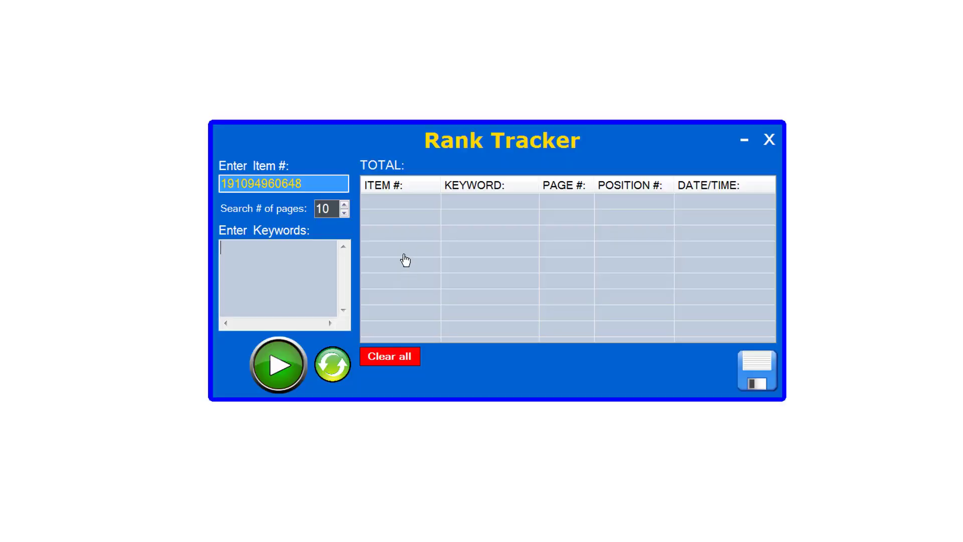
right_click(242, 248)
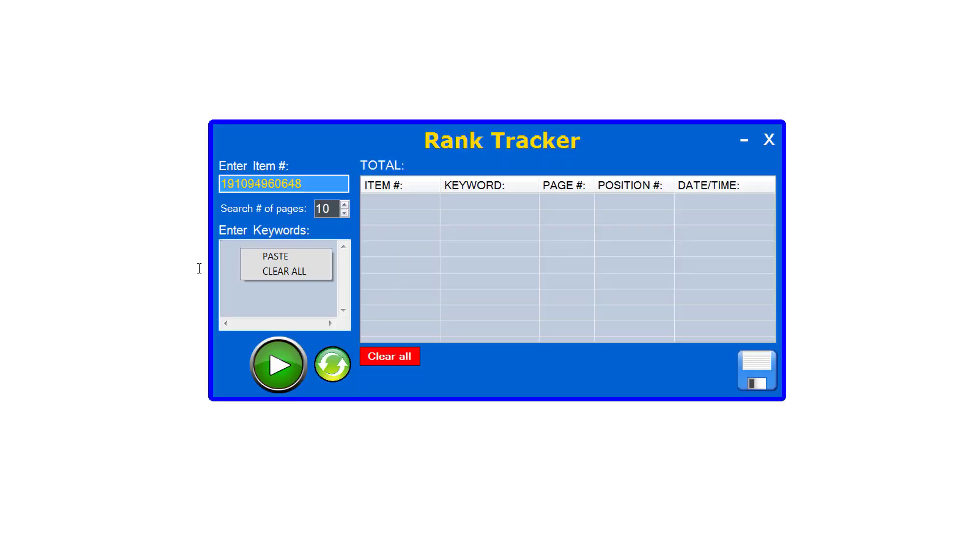
left_click(275, 256)
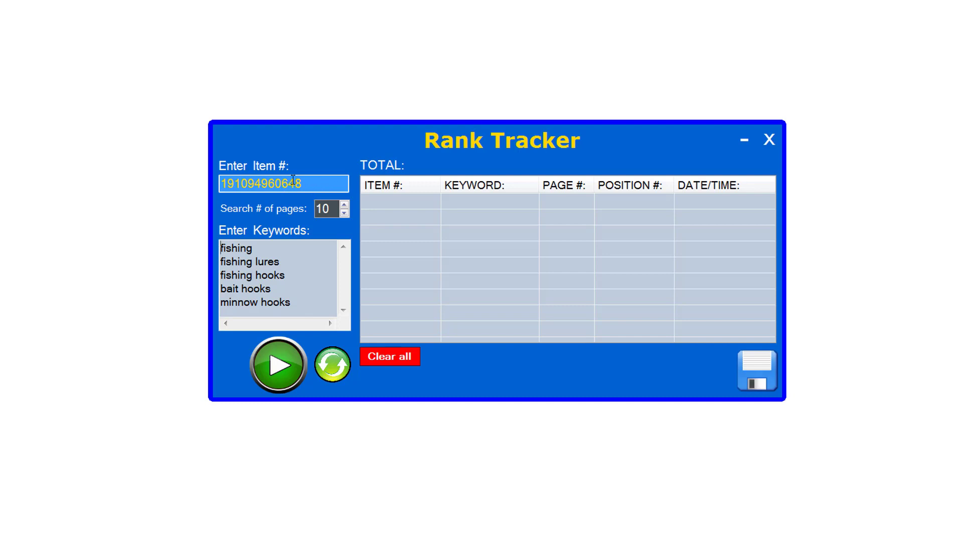
Run rank tracking for the item and its keywords, widen the page number column and dismiss the completion message.
double_click(257, 185)
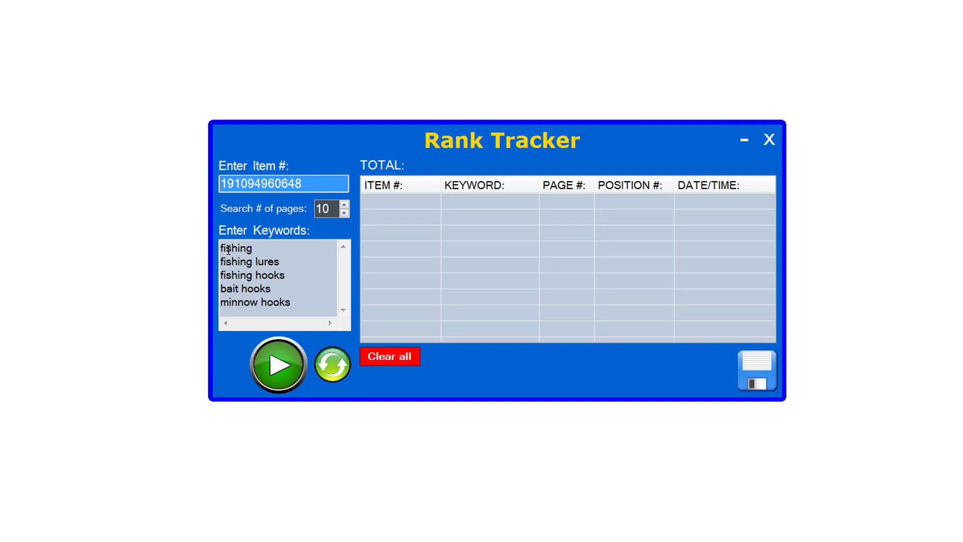
left_click(279, 366)
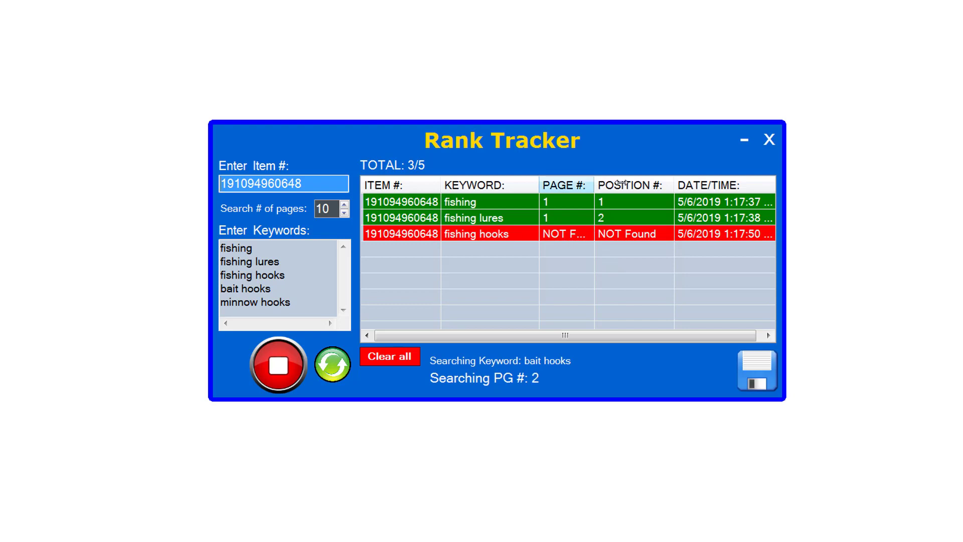
left_click_drag(623, 184, 604, 183)
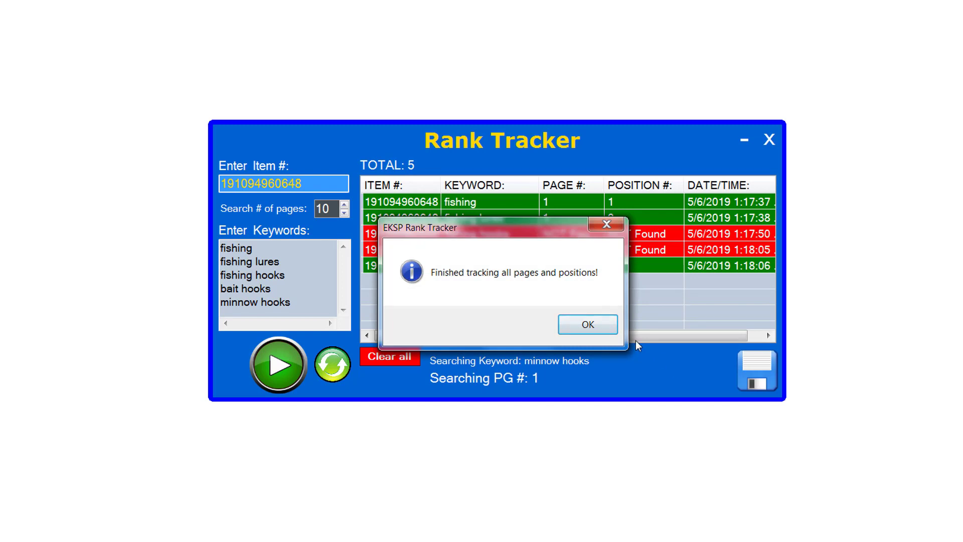
left_click(587, 326)
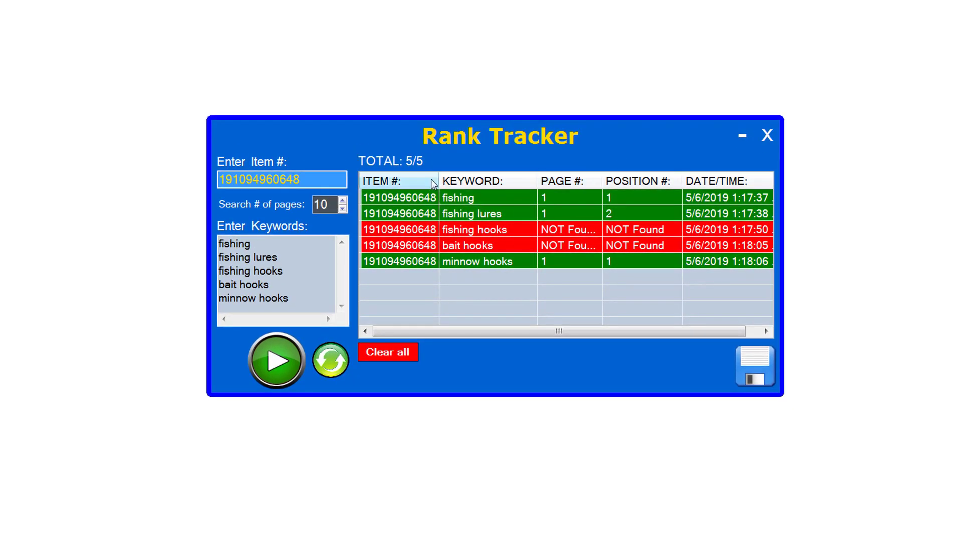
Widen the item number column and review the page and position results for the fishing and fishing lures keywords.
left_click_drag(439, 182, 450, 181)
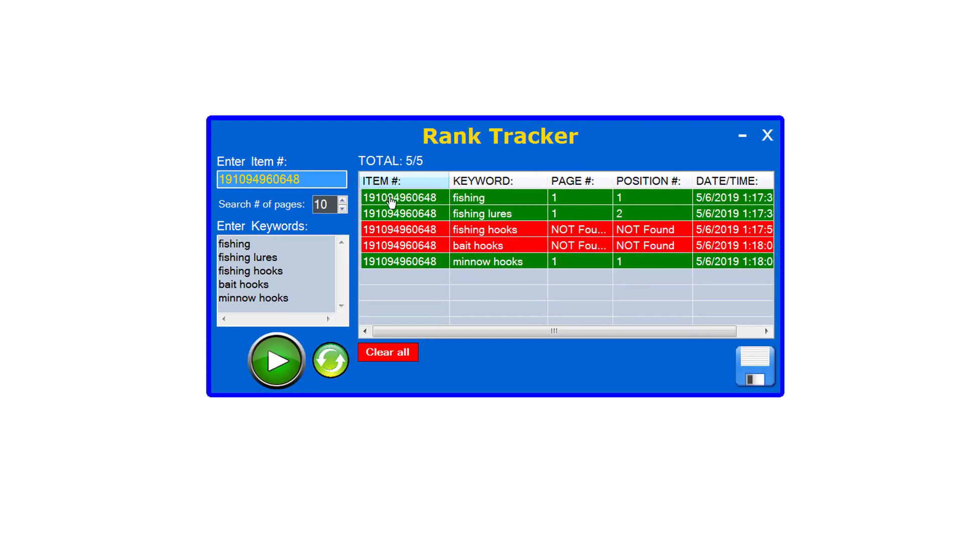
left_click_drag(319, 179, 169, 169)
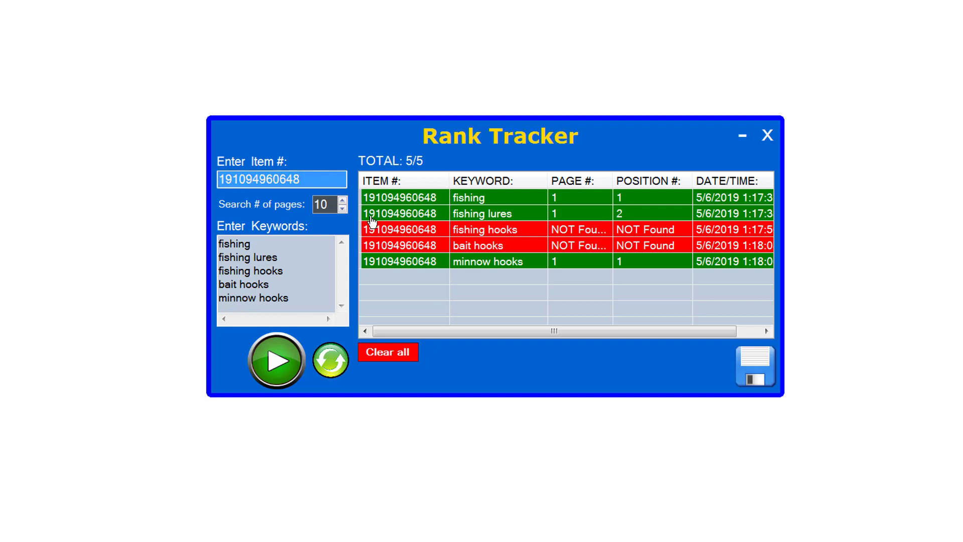
left_click(416, 203)
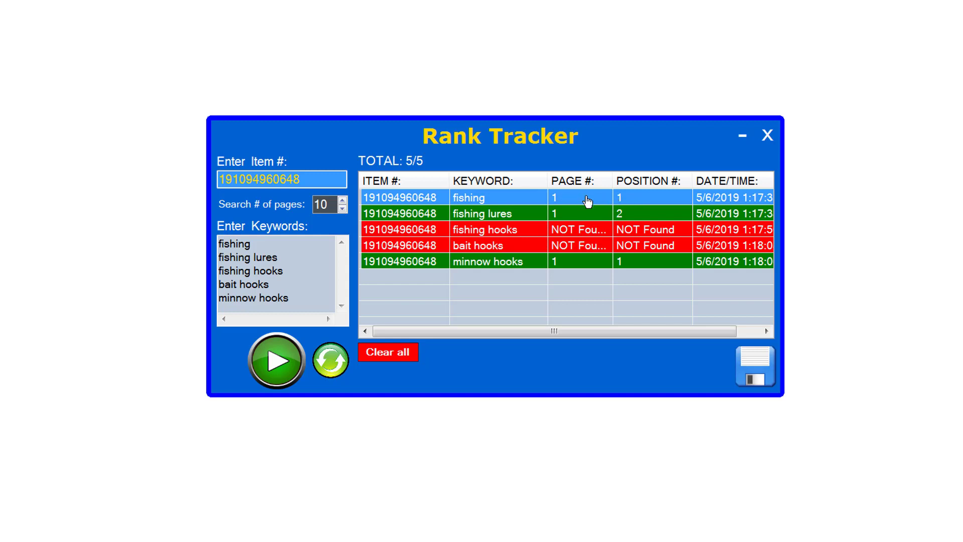
left_click(479, 215)
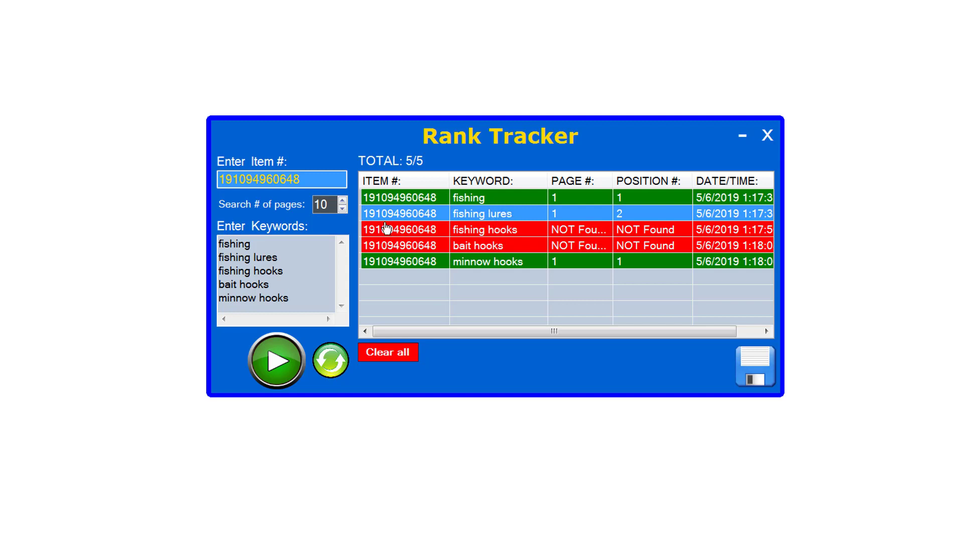
left_click_drag(280, 257, 197, 258)
Use Find Item on Page for the fishing lures result to open its eBay results page.
left_click(479, 214)
right_click(525, 215)
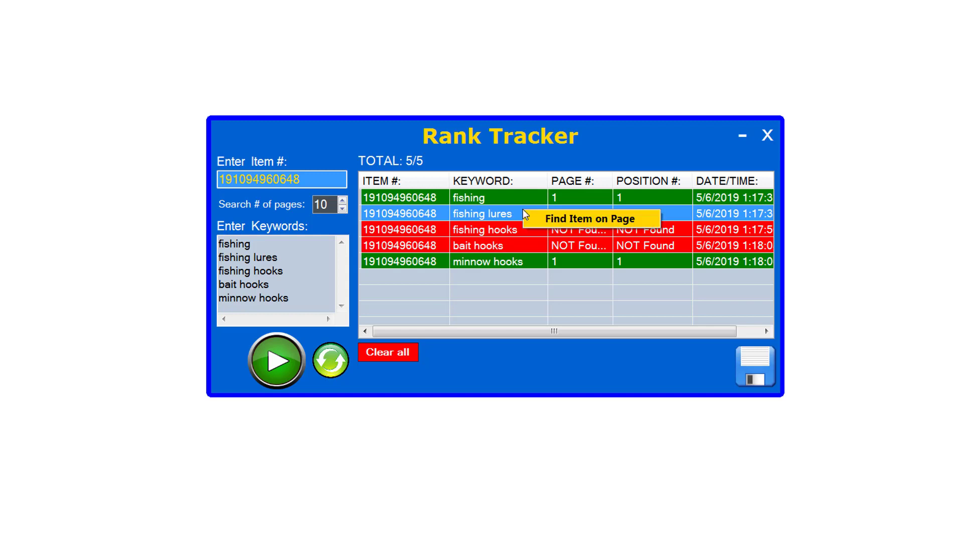
left_click(579, 219)
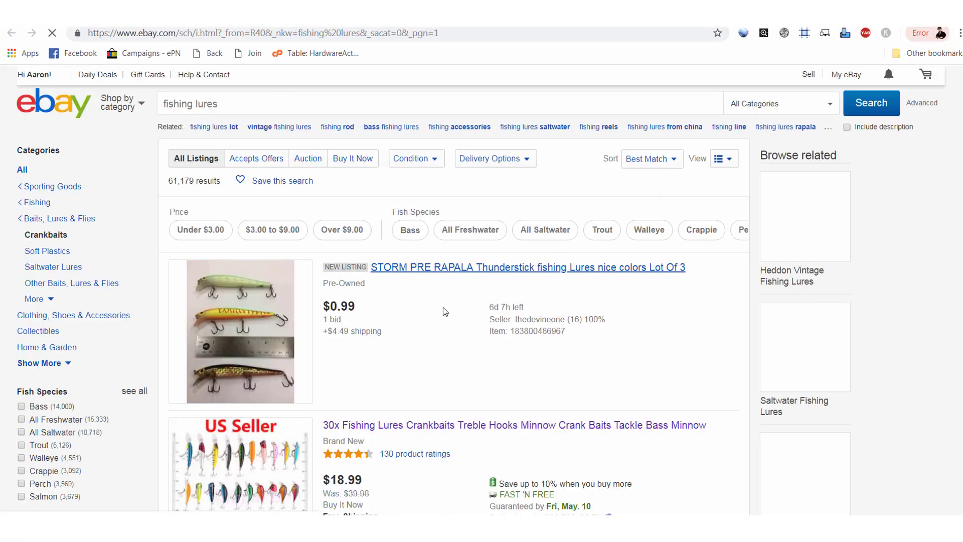
Check where the tracked listing and its item number appear in the eBay results for fishing lures.
scroll(444, 312, "down", 1)
scroll(472, 399, "down", 1)
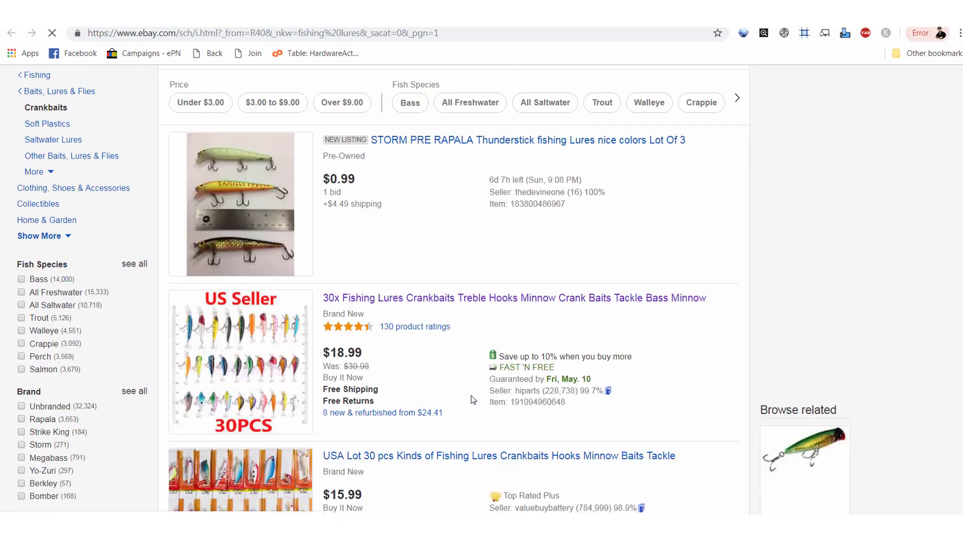
scroll(351, 251, "up", 3)
left_click_drag(164, 104, 221, 104)
left_click(441, 399)
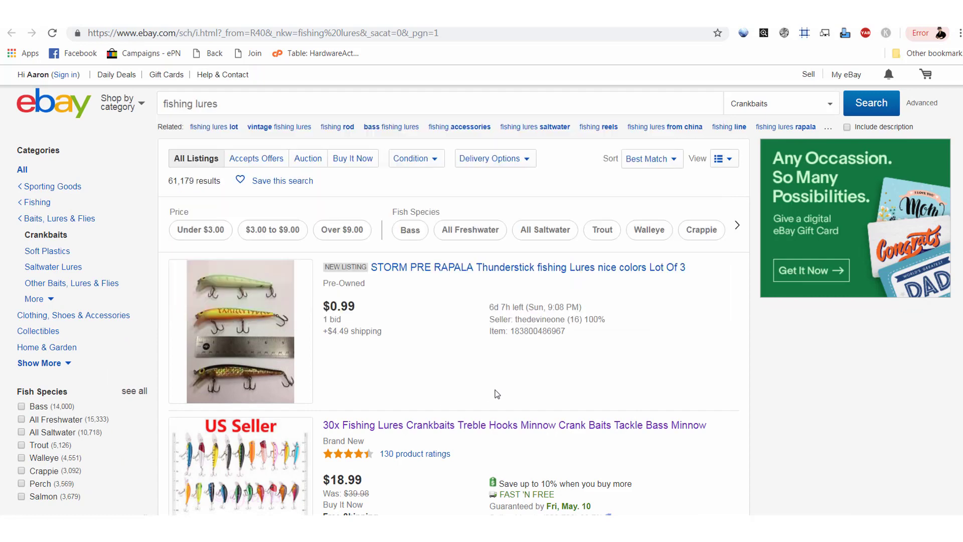
scroll(442, 366, "down", 2)
scroll(437, 357, "down", 1)
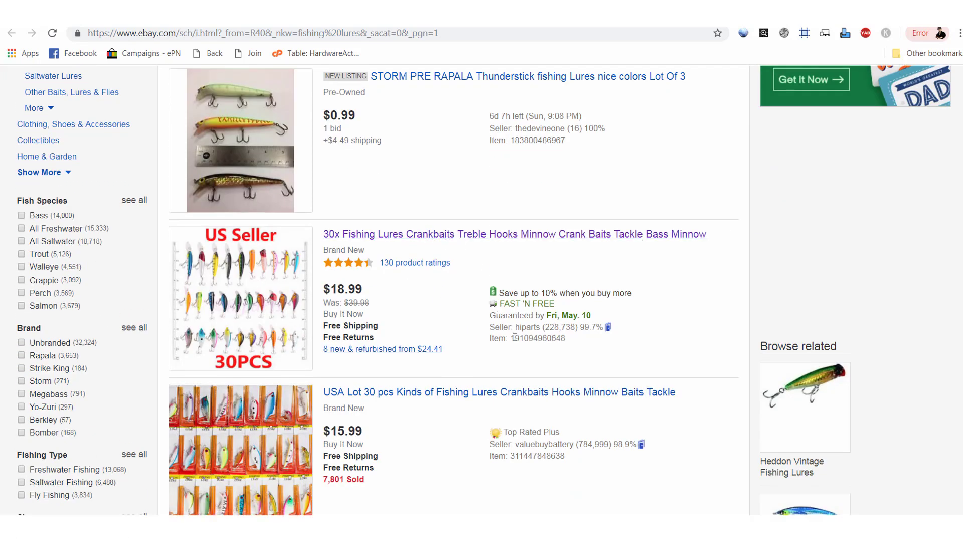
Check the listing's item number on eBay, switch to Rank Tracker, select the fishing hooks result and widen the page number column.
left_click_drag(512, 341, 569, 342)
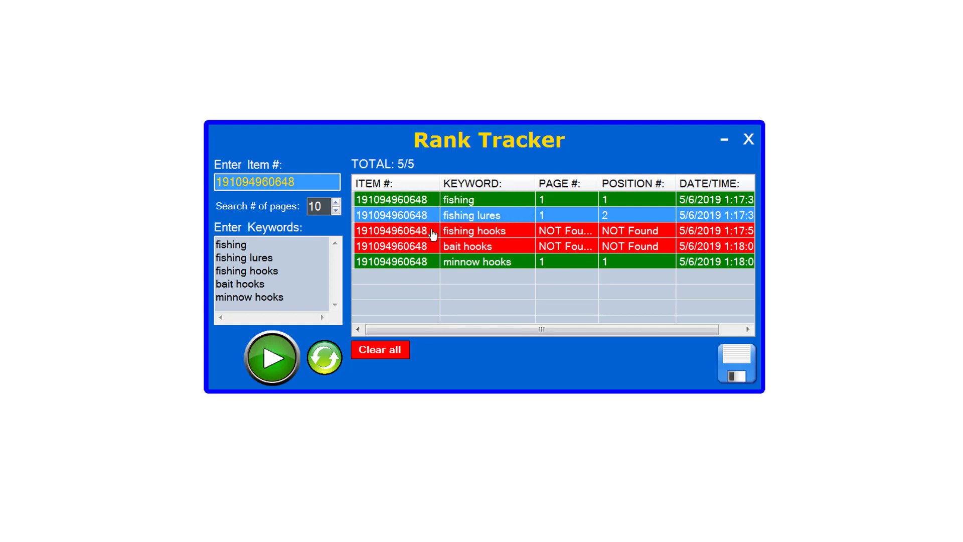
left_click(471, 232)
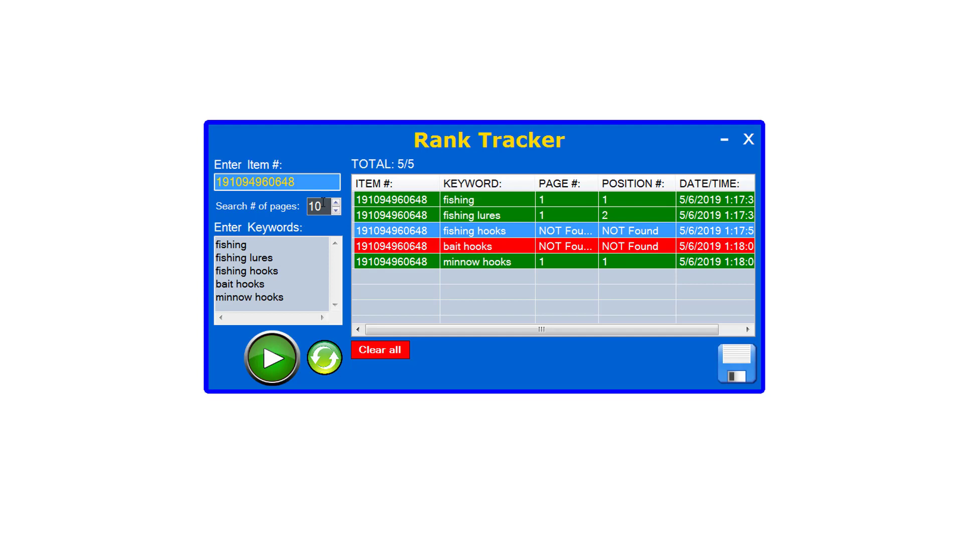
left_click(507, 235)
mouse_move(596, 188)
left_mouse_down()
mouse_move(621, 188)
mouse_move(606, 188)
left_mouse_up()
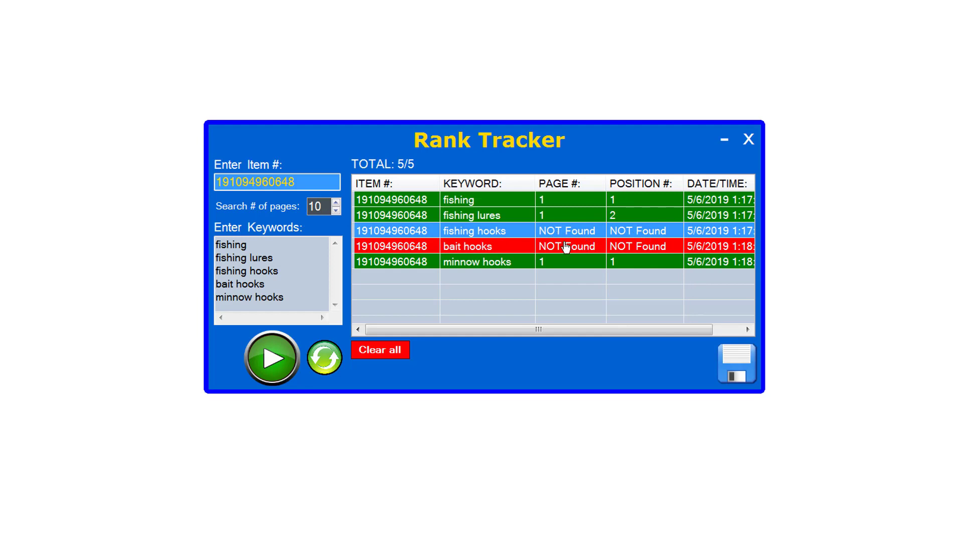
Review the page and position results for bait hooks and minnow hooks, and compare them with fishing hooks.
left_click(484, 249)
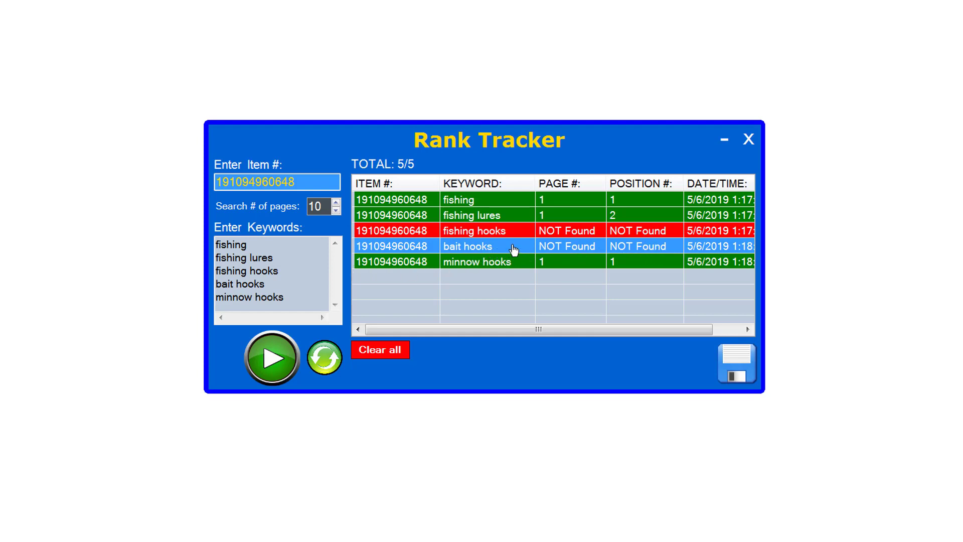
left_click(503, 262)
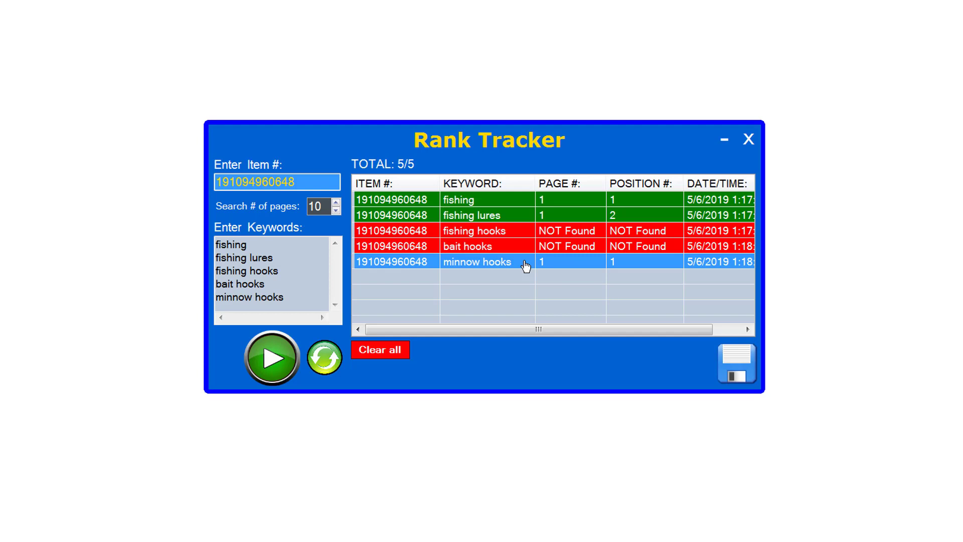
left_click(594, 146)
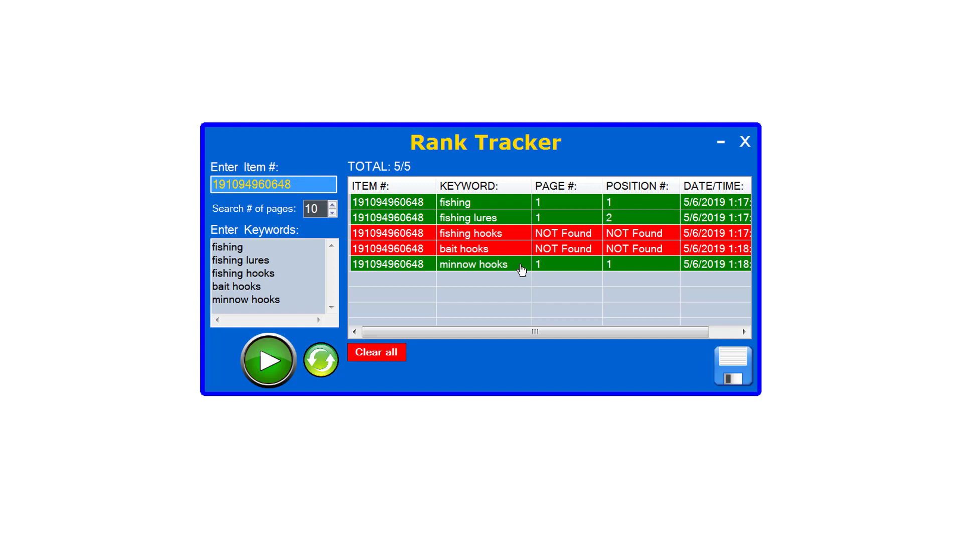
left_click(520, 237)
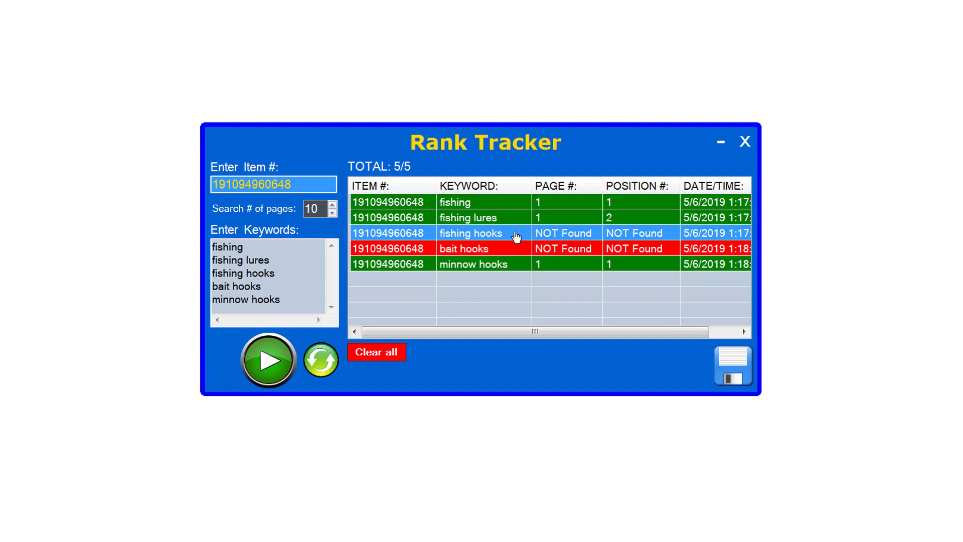
left_click(509, 266)
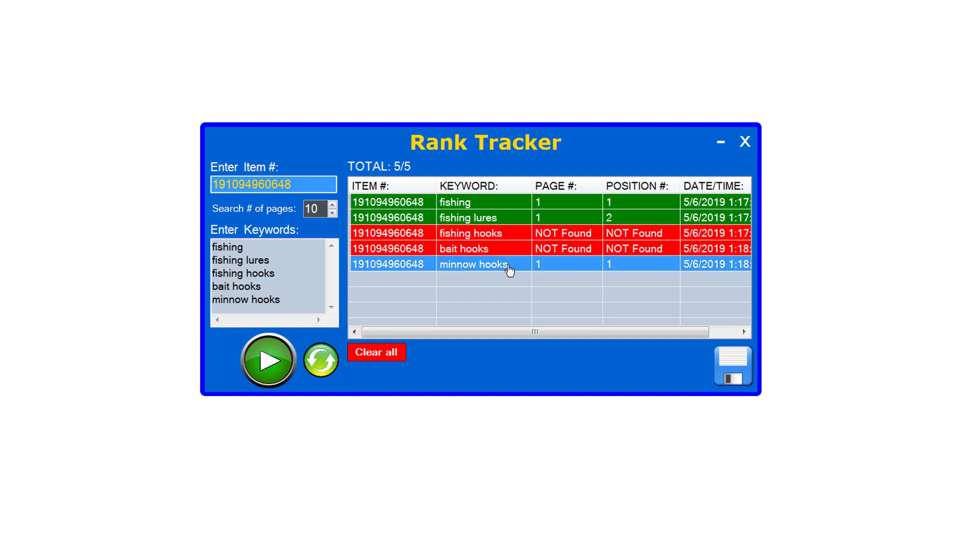
left_click(509, 292)
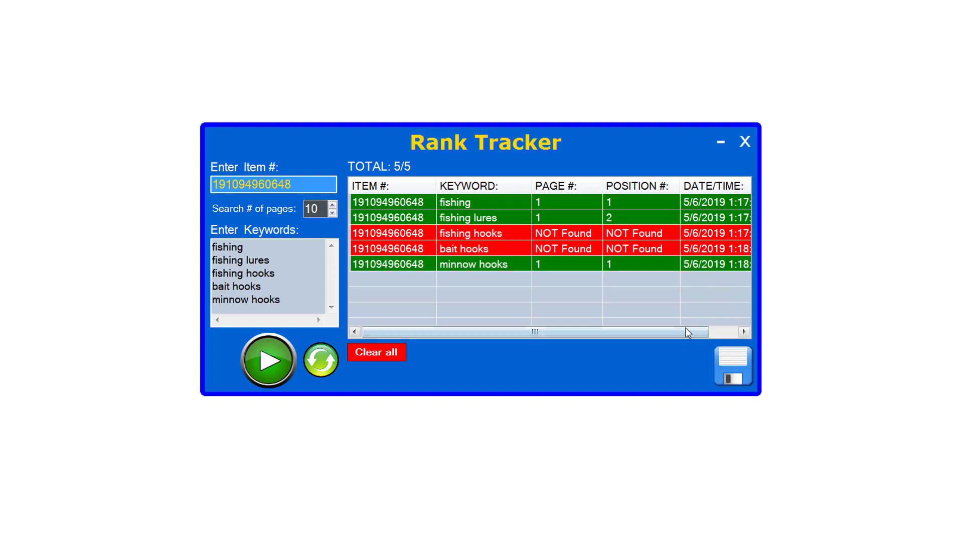
Widen the date/time column to show full timestamps and review the tracking time of each of the five keywords.
left_click_drag(686, 333, 737, 326)
left_click_drag(747, 189, 769, 189)
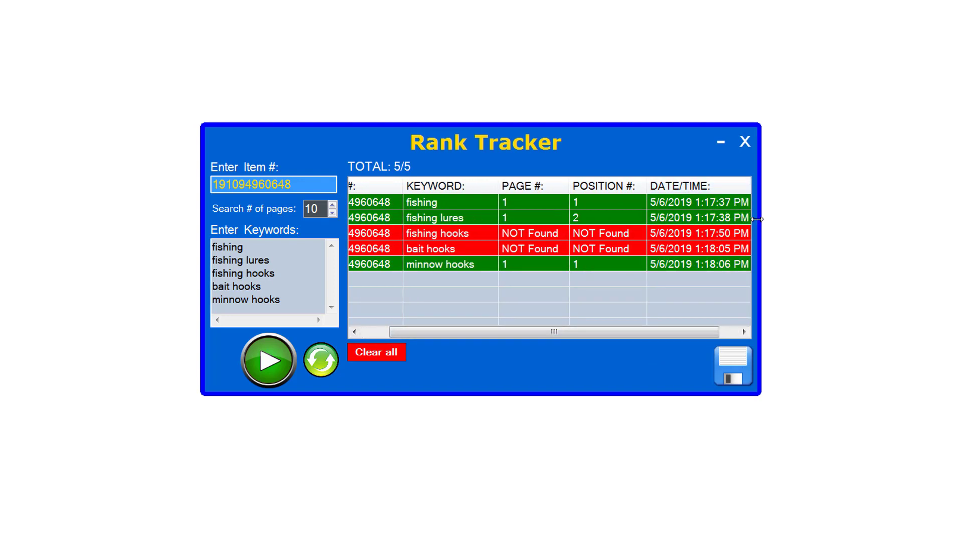
left_click_drag(684, 329, 727, 329)
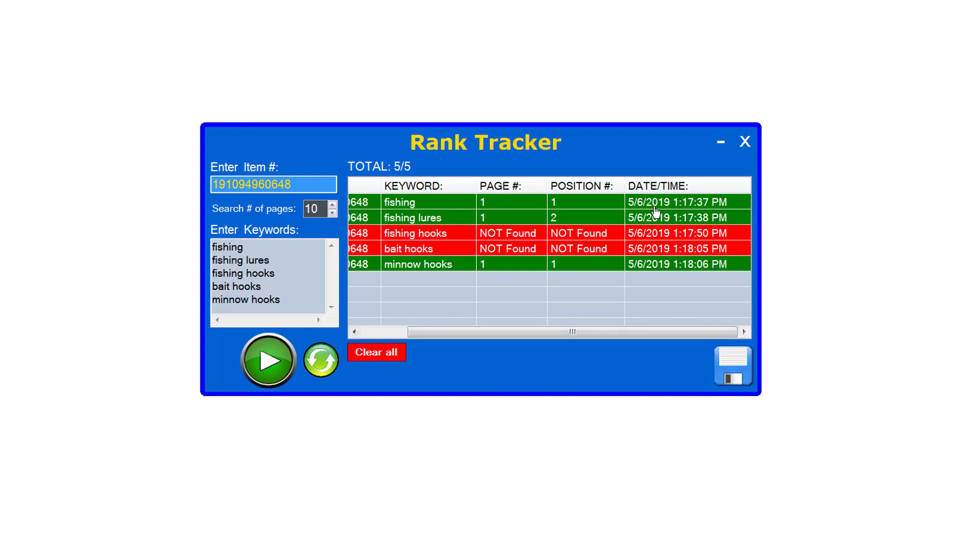
left_click(681, 209)
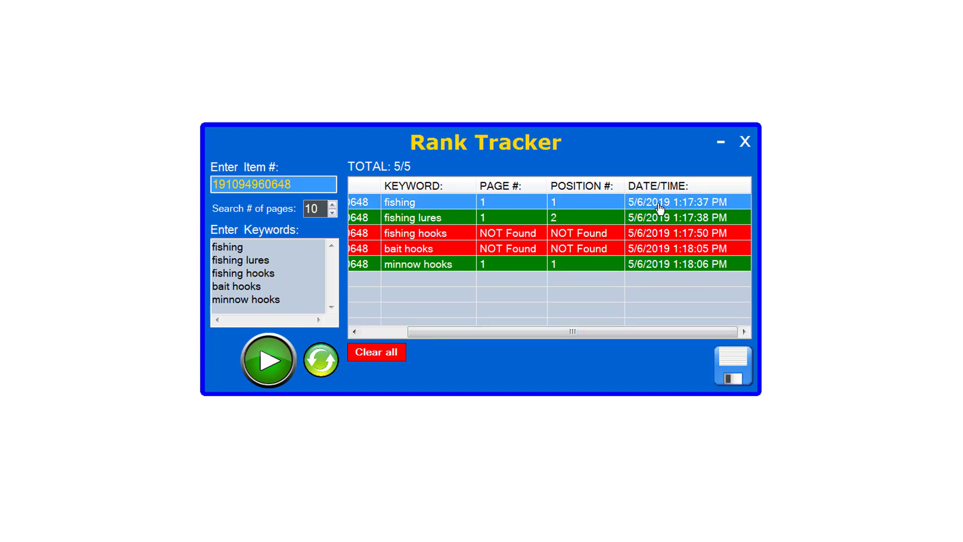
left_click_drag(481, 332, 534, 332)
left_click(650, 221)
left_click(654, 236)
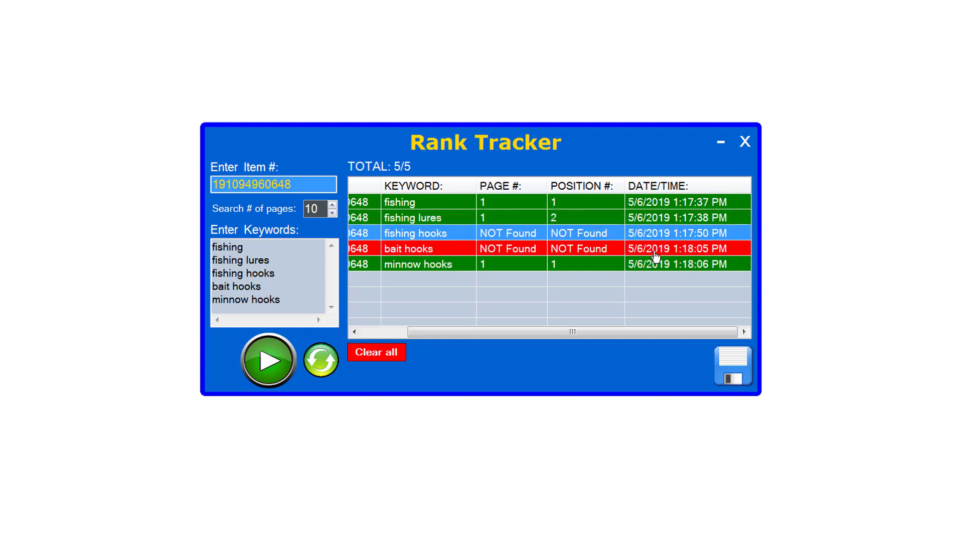
left_click(656, 250)
left_click(662, 264)
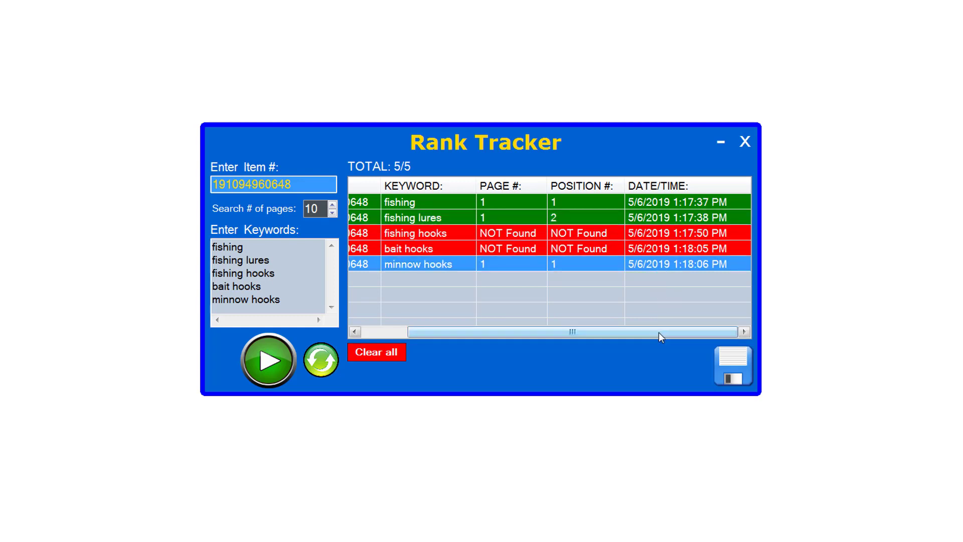
scroll(631, 330, "left", 2)
scroll(704, 335, "right", 2)
scroll(529, 336, "left", 2)
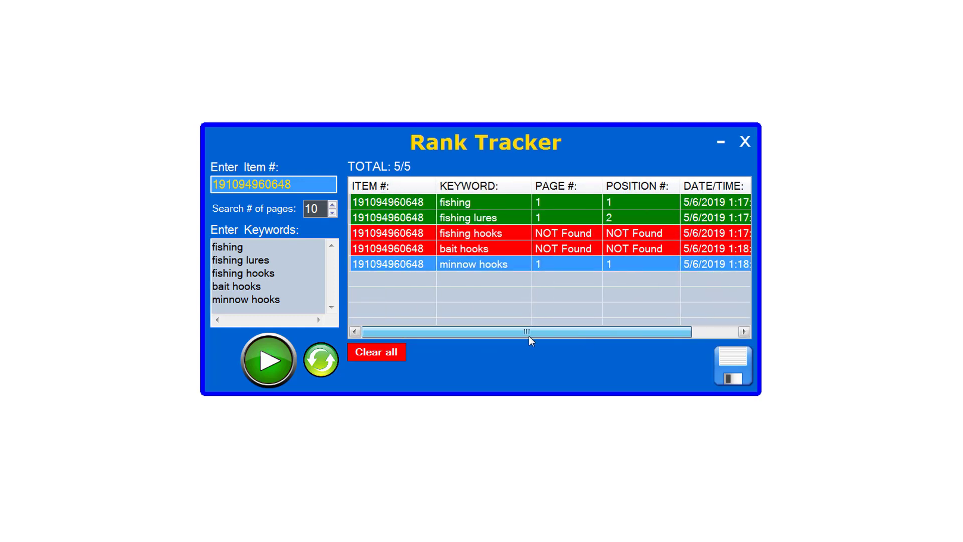
scroll(667, 334, "right", 2)
scroll(541, 340, "left", 2)
scroll(694, 326, "right", 2)
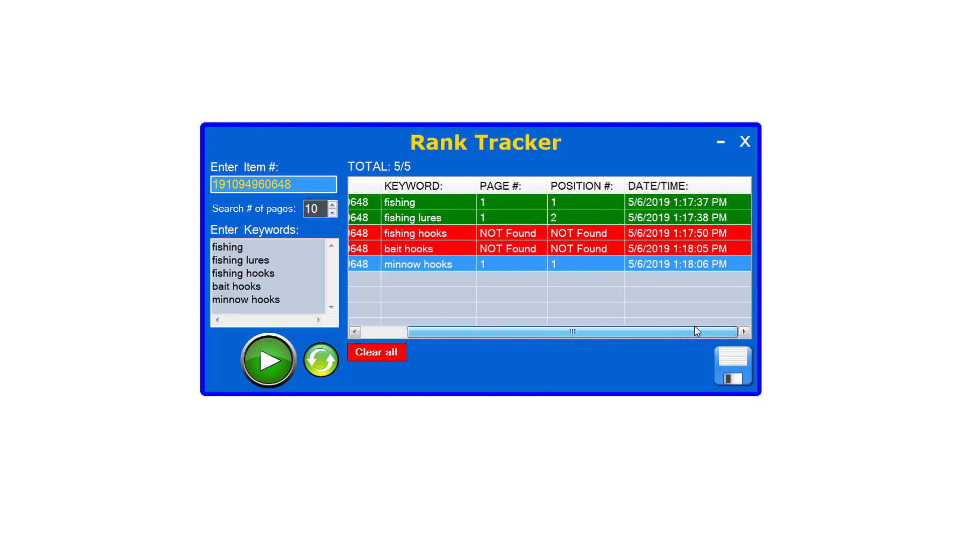
scroll(618, 338, "left", 1)
scroll(665, 333, "right", 2)
scroll(601, 334, "left", 2)
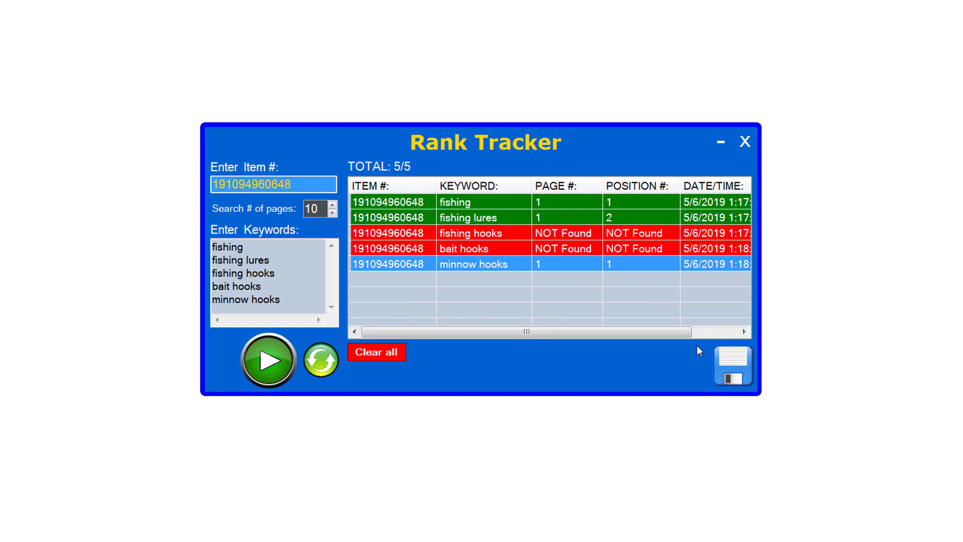
scroll(658, 335, "right", 2)
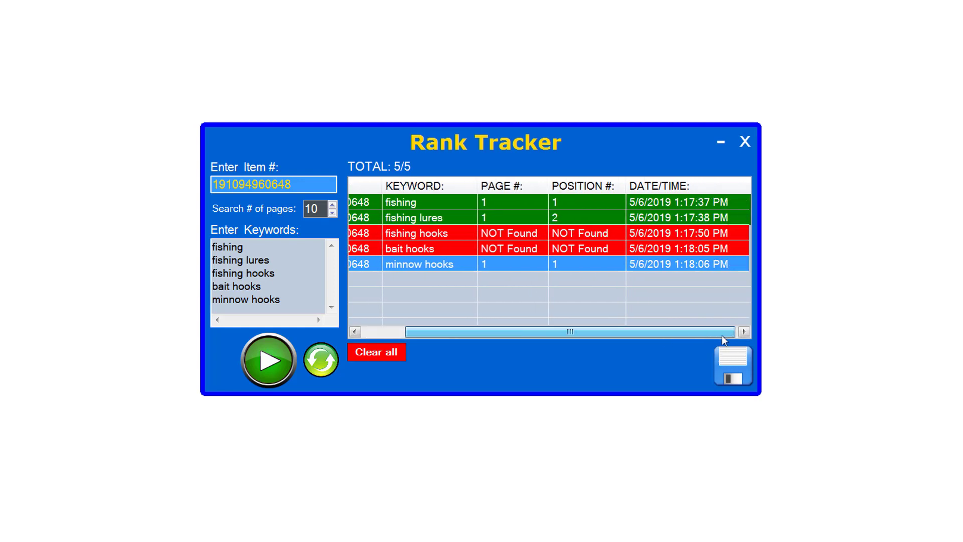
Save the ranking results as an HTML rank report in the Product Reports folder.
left_click(734, 364)
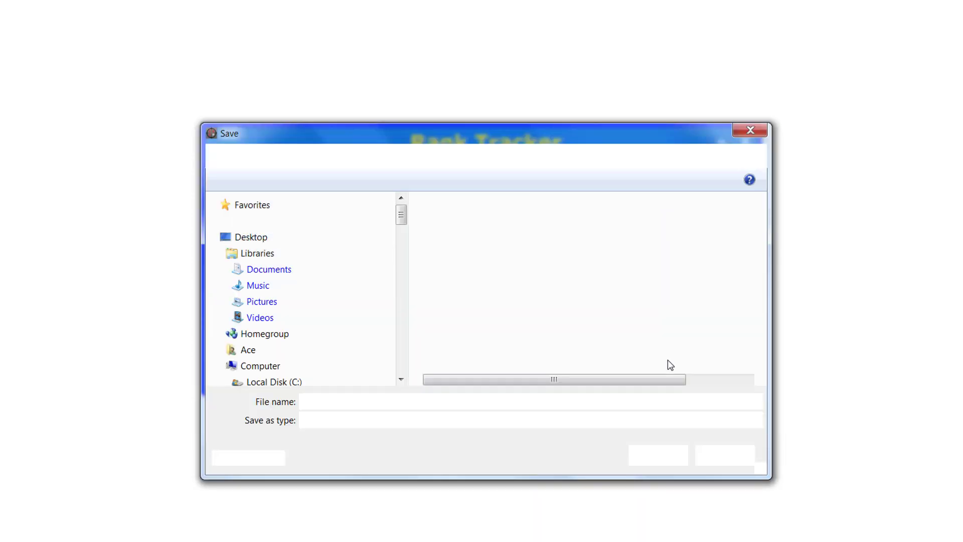
left_click(651, 456)
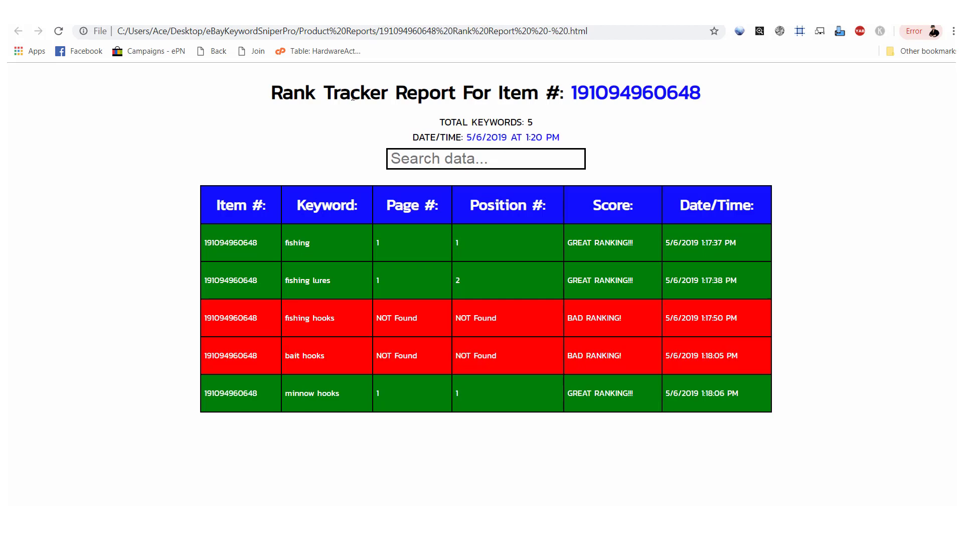
Review the item number, total keywords and date/time in the header of the saved Rank Tracker report.
left_click_drag(571, 93, 657, 96)
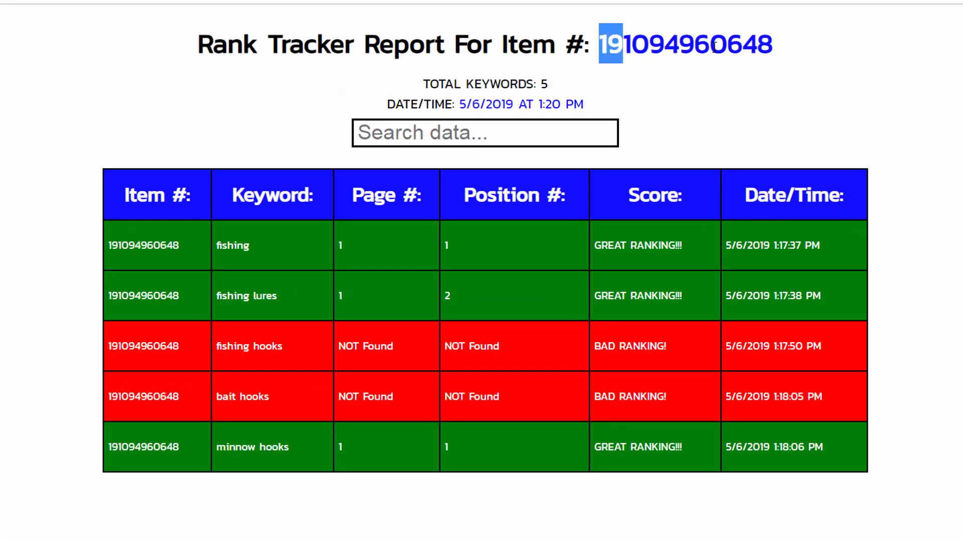
left_click_drag(714, 47, 775, 46)
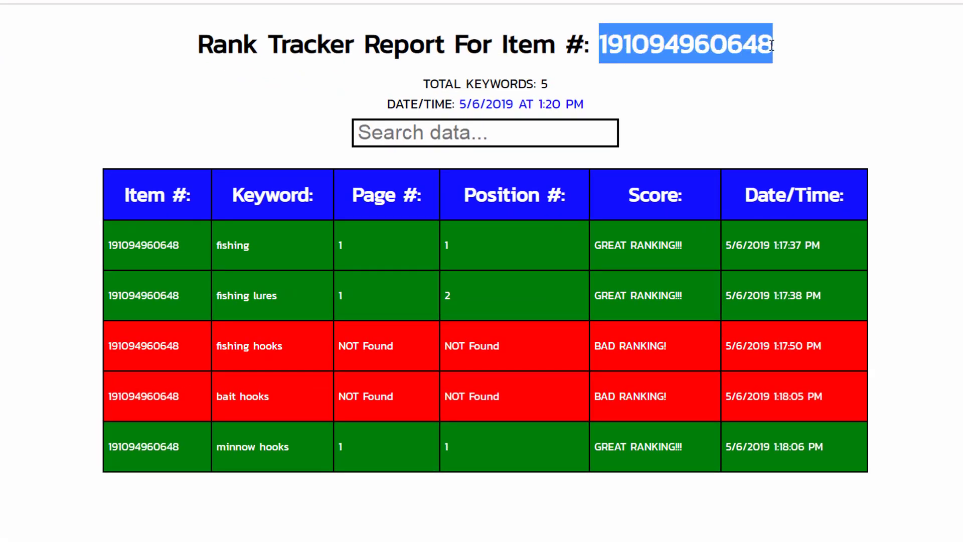
left_click(680, 102)
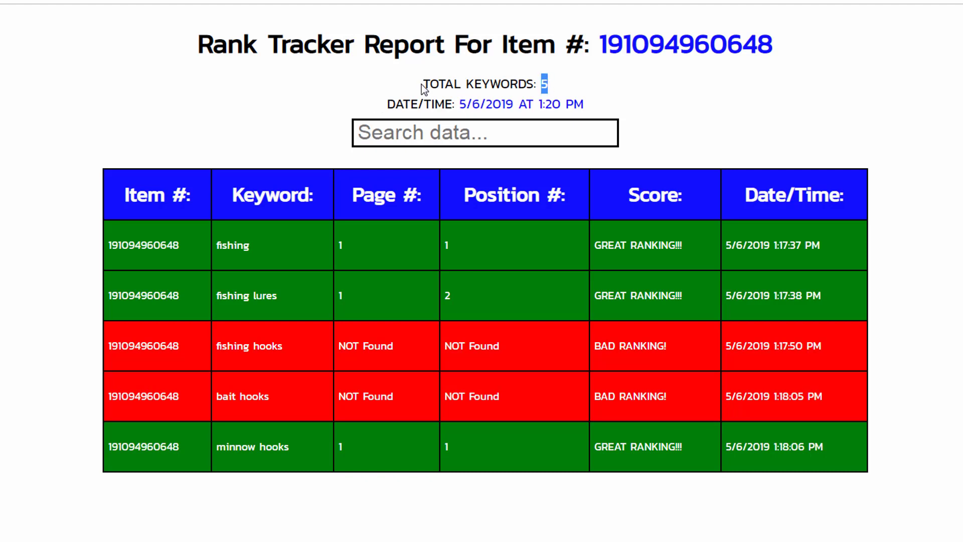
left_click_drag(423, 84, 547, 83)
left_click(409, 106)
left_click_drag(389, 106, 587, 106)
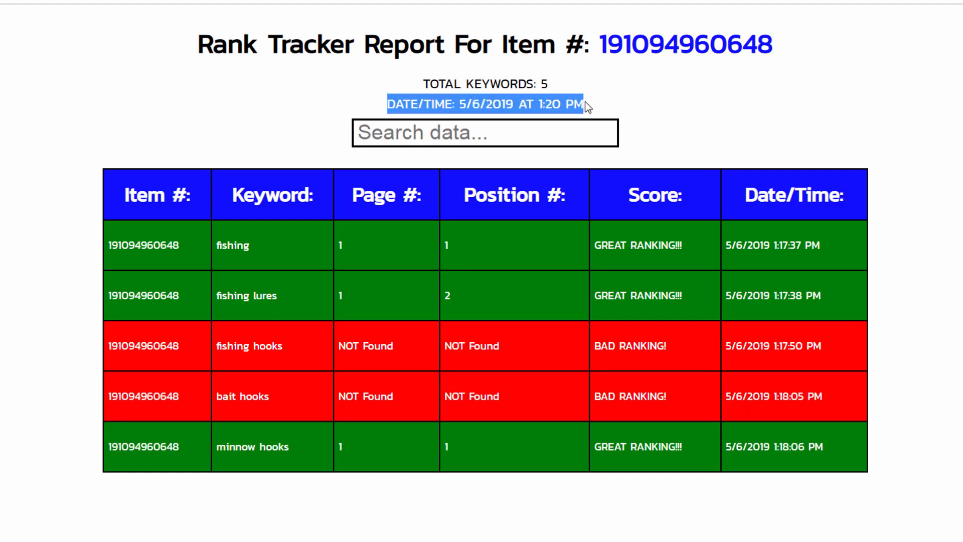
left_click(314, 114)
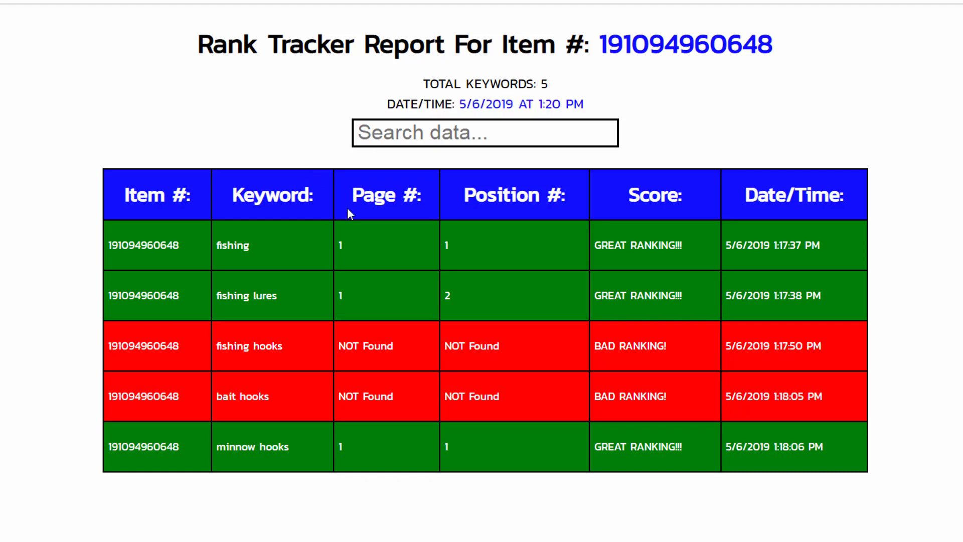
Search the report data for "bad ranking".
left_click(395, 134)
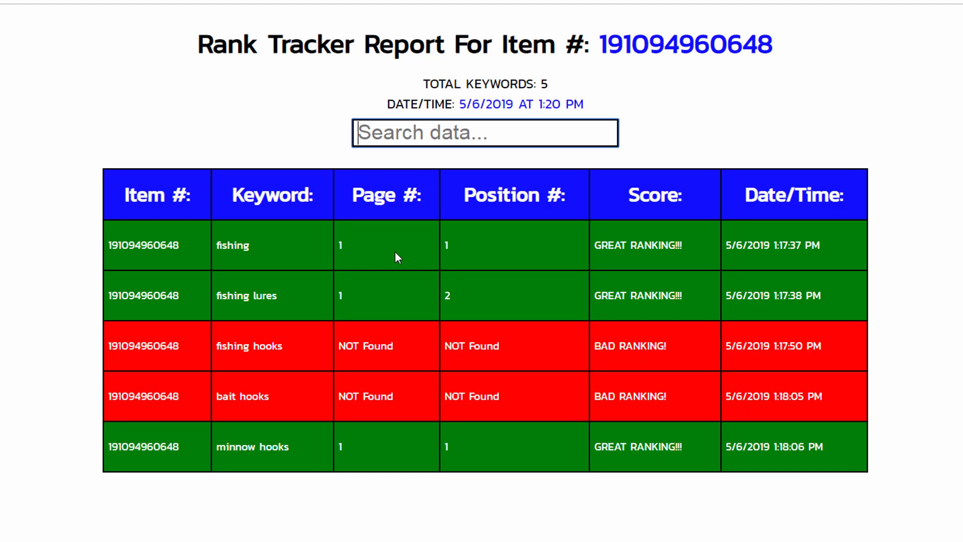
left_click(308, 138)
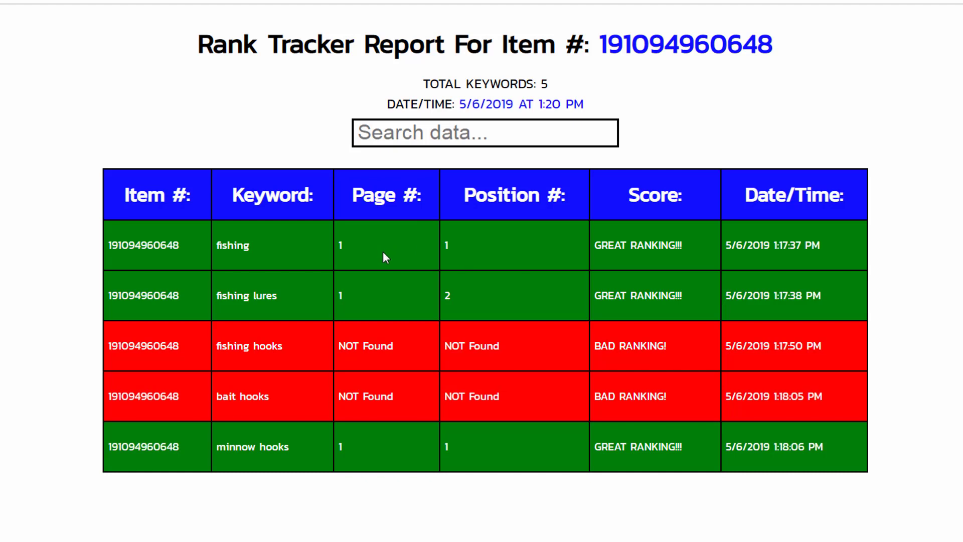
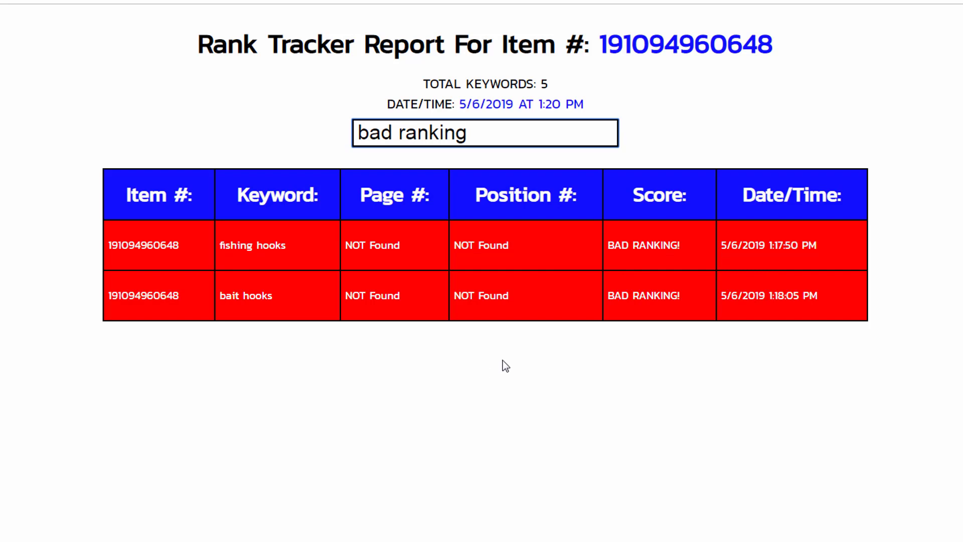
Save the filtered rank report as a complete webpage in the eBayKeywordSniperPro Product Reports folder, replacing the existing rank report file.
right_click(468, 368)
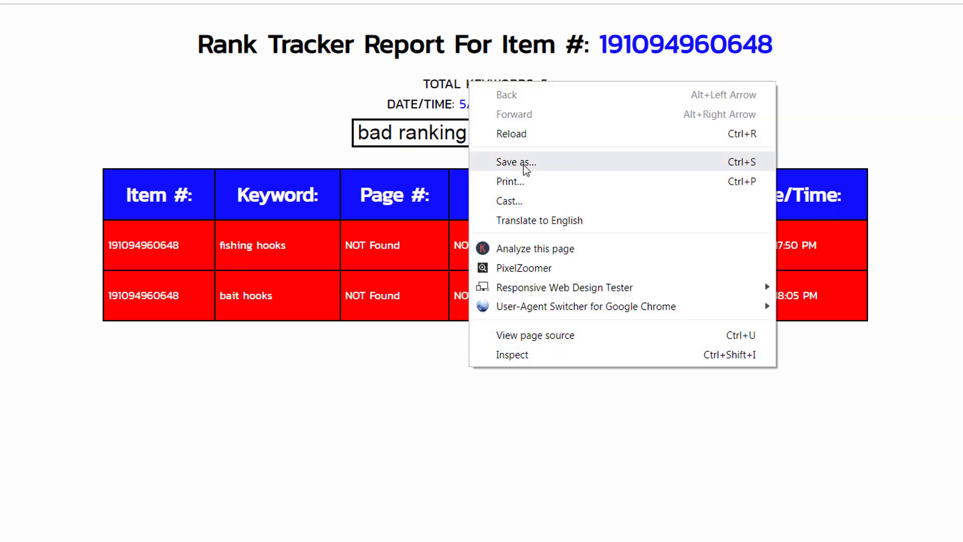
left_click(303, 395)
right_click(428, 392)
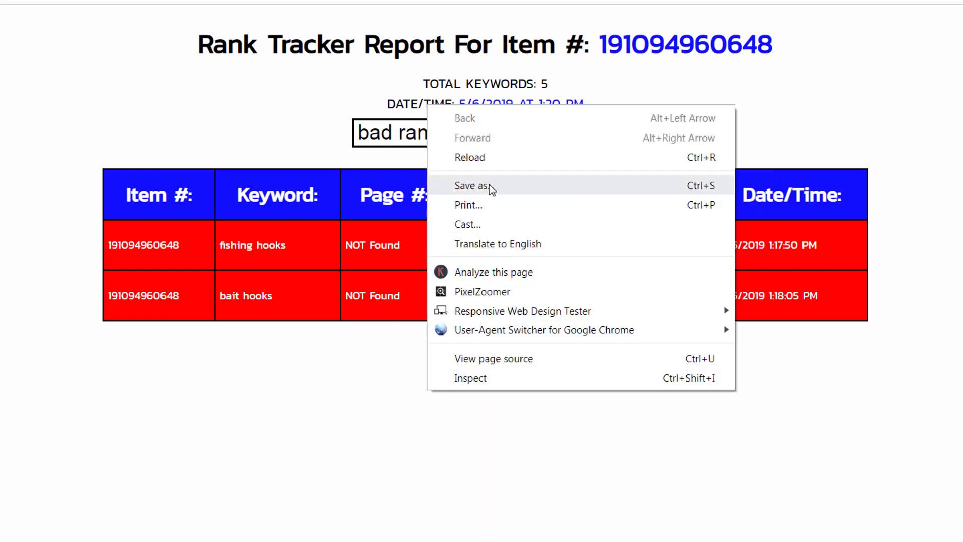
left_click(471, 185)
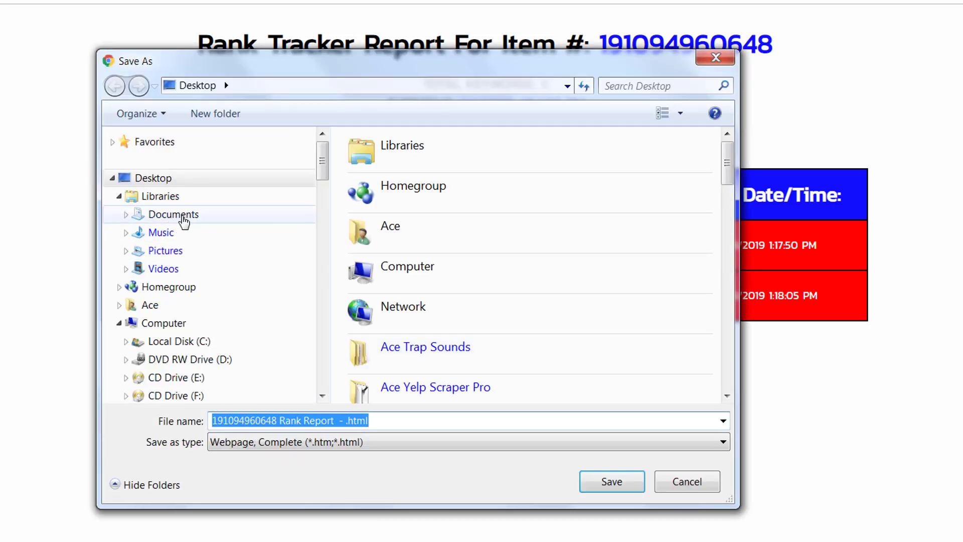
left_click(160, 178)
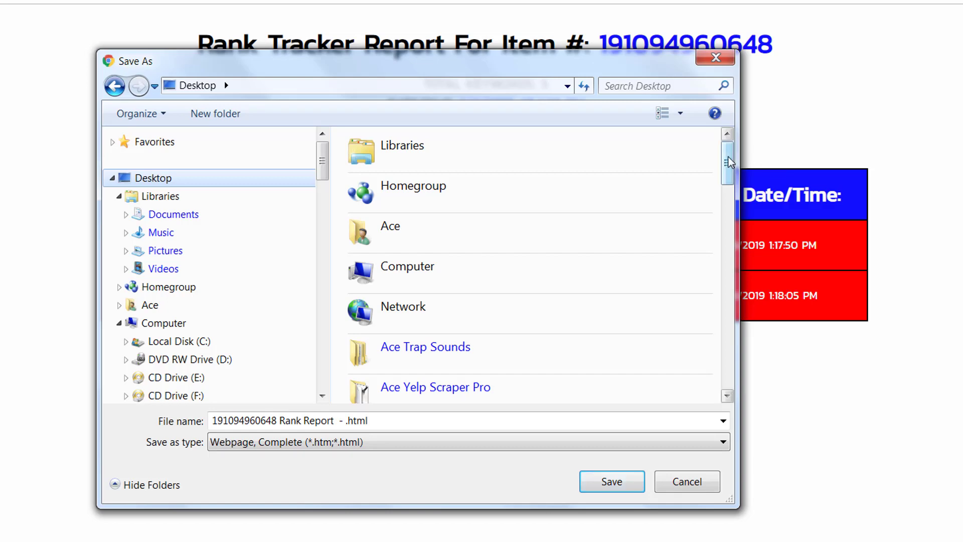
left_click_drag(729, 162, 728, 241)
left_click(460, 284)
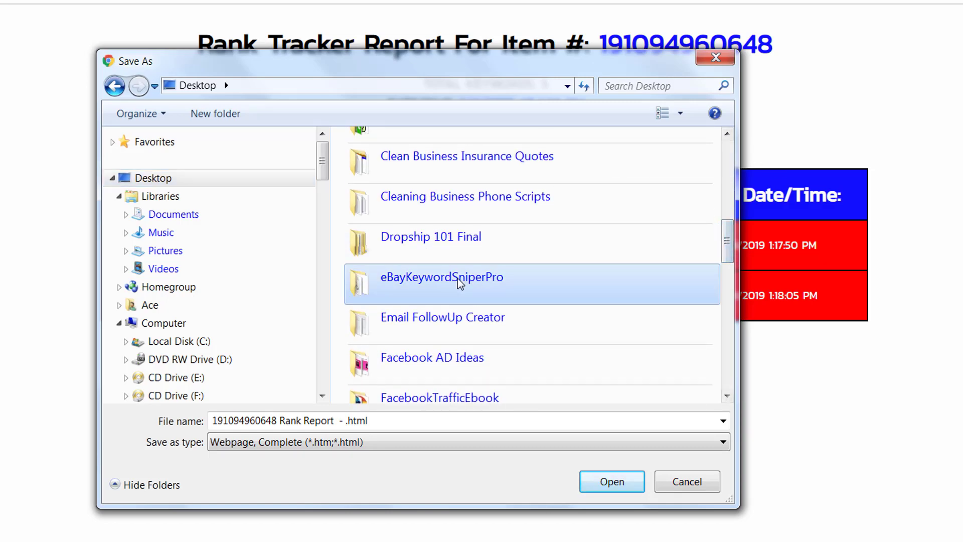
double_click(460, 284)
left_click(410, 168)
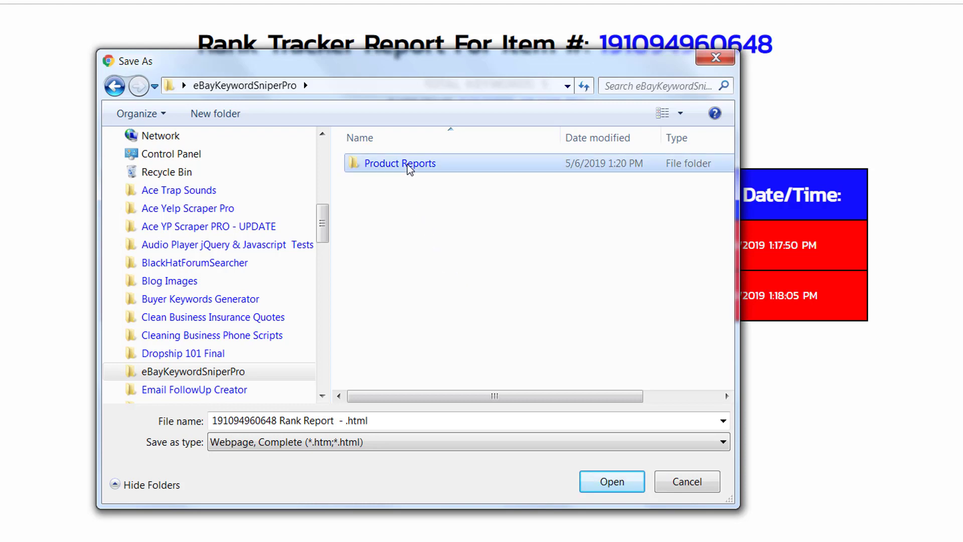
double_click(410, 168)
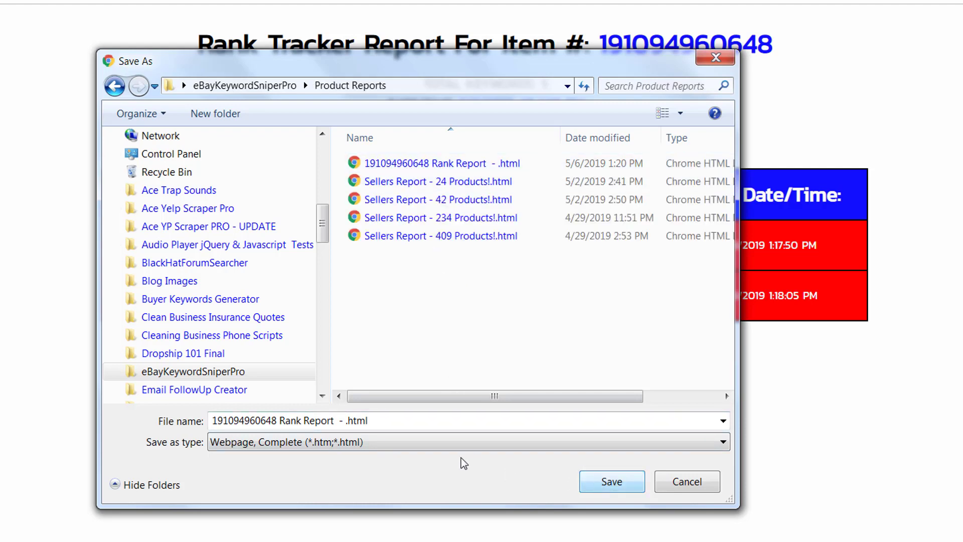
left_click(600, 481)
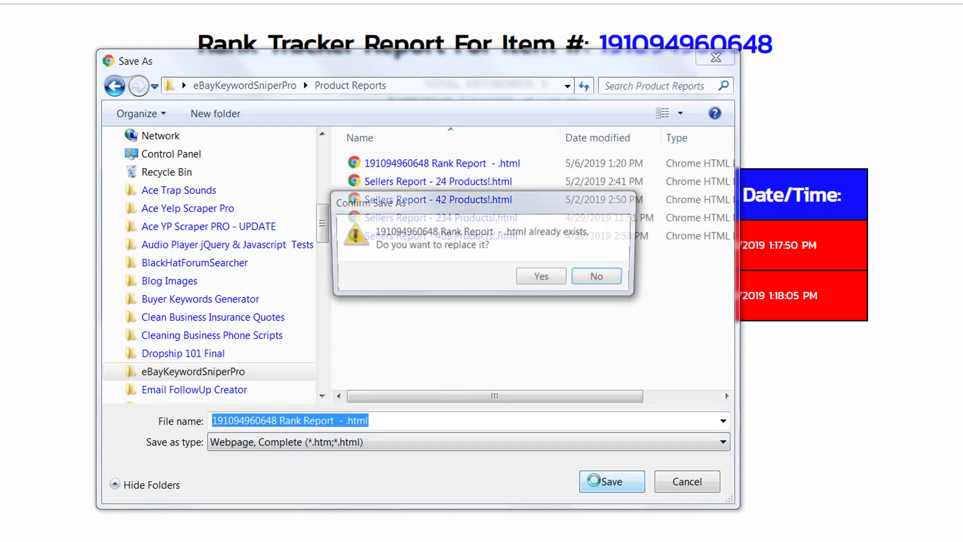
left_click(544, 276)
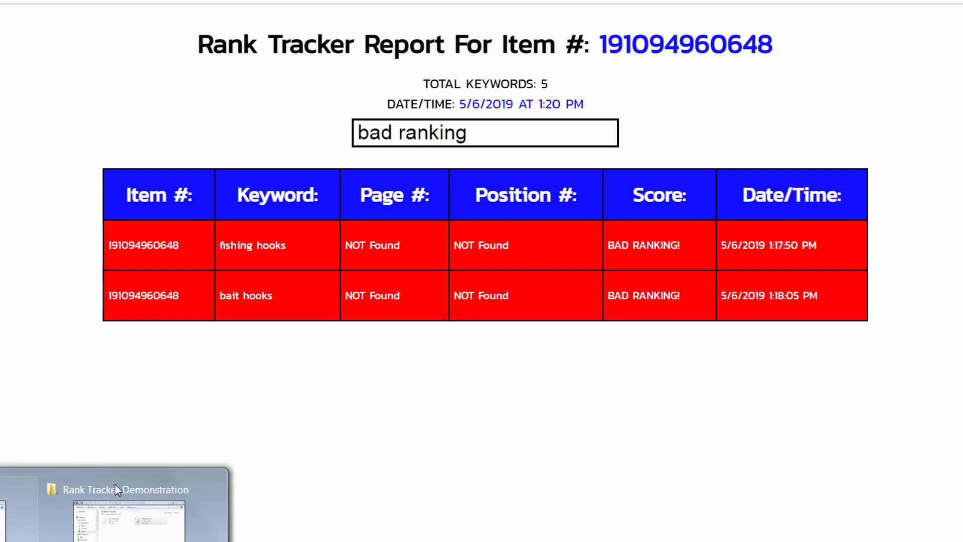
Switch to the eBayKeywordSniperPro folder in Windows Explorer and open the saved rank report HTML file from Product Reports.
mouse_move(170, 522)
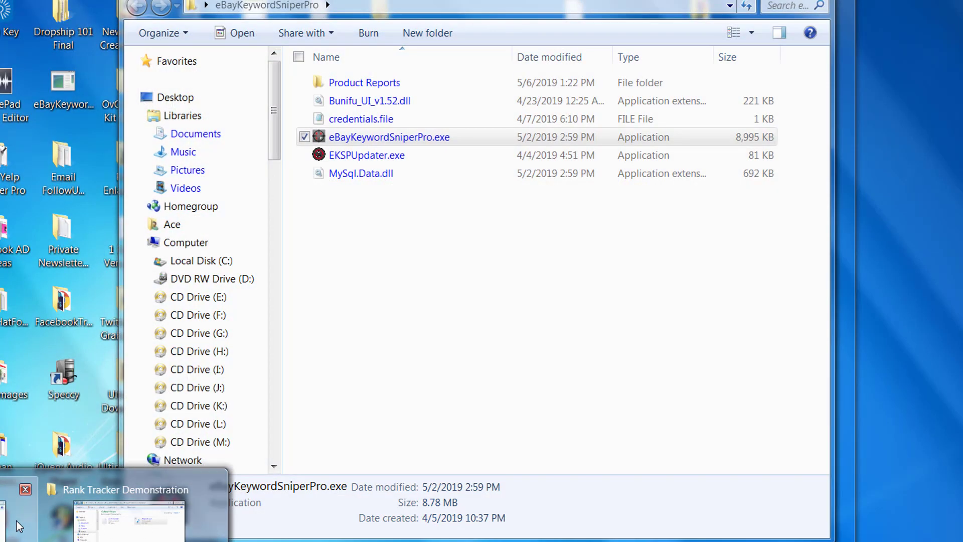
left_click(16, 520)
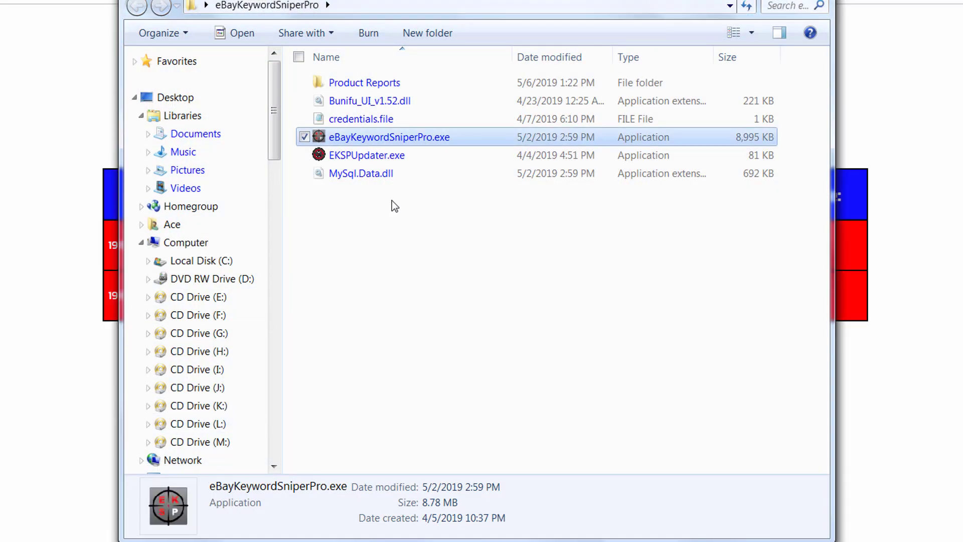
double_click(376, 86)
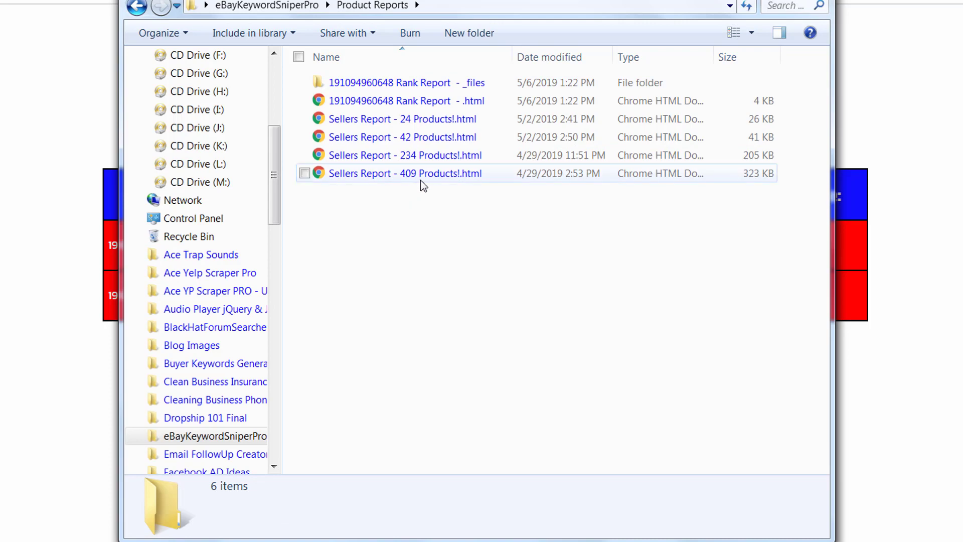
left_click(409, 83)
left_click(410, 98)
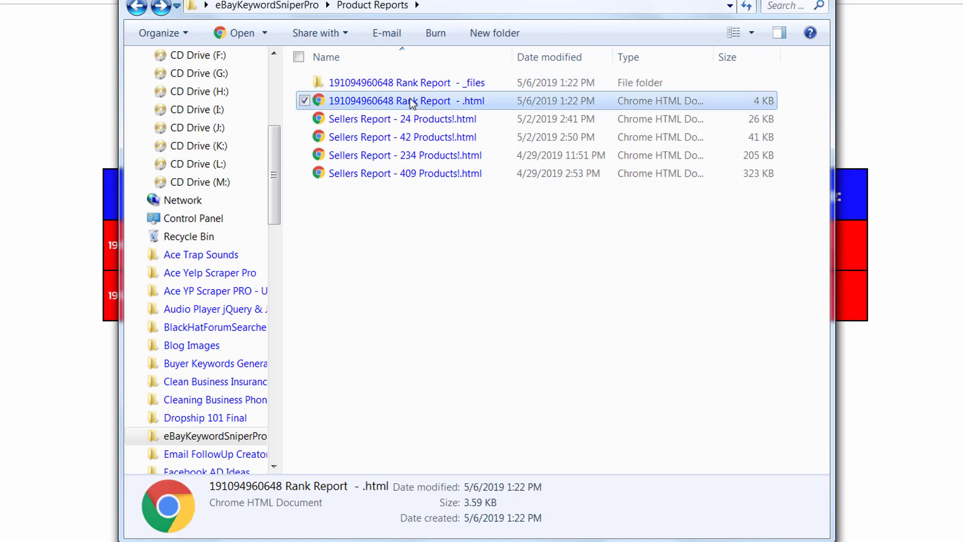
double_click(410, 100)
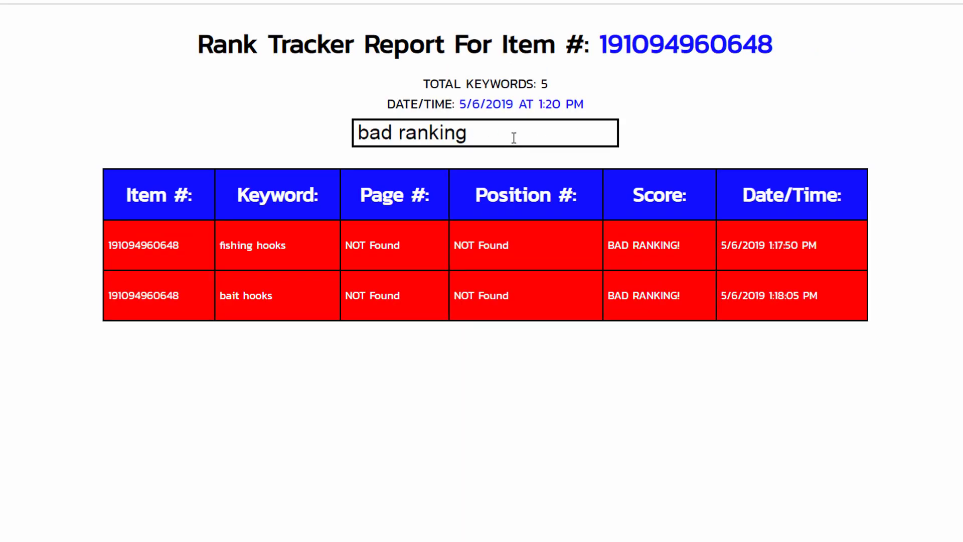
Clear the "bad ranking" search from the report, and switch to Rank Tracker to view the results table from the item number column.
left_click_drag(514, 137, 257, 141)
key("BackSpace")
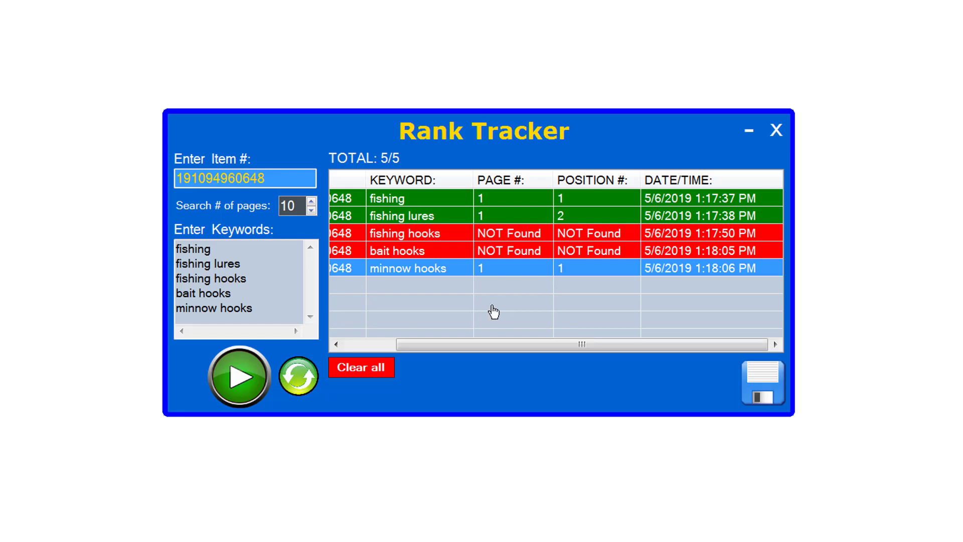
left_click_drag(479, 344, 369, 342)
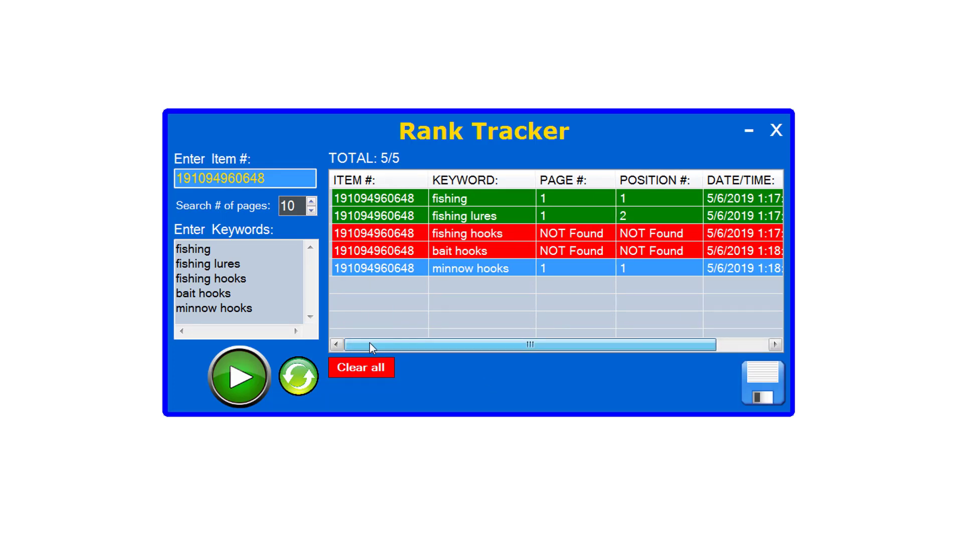